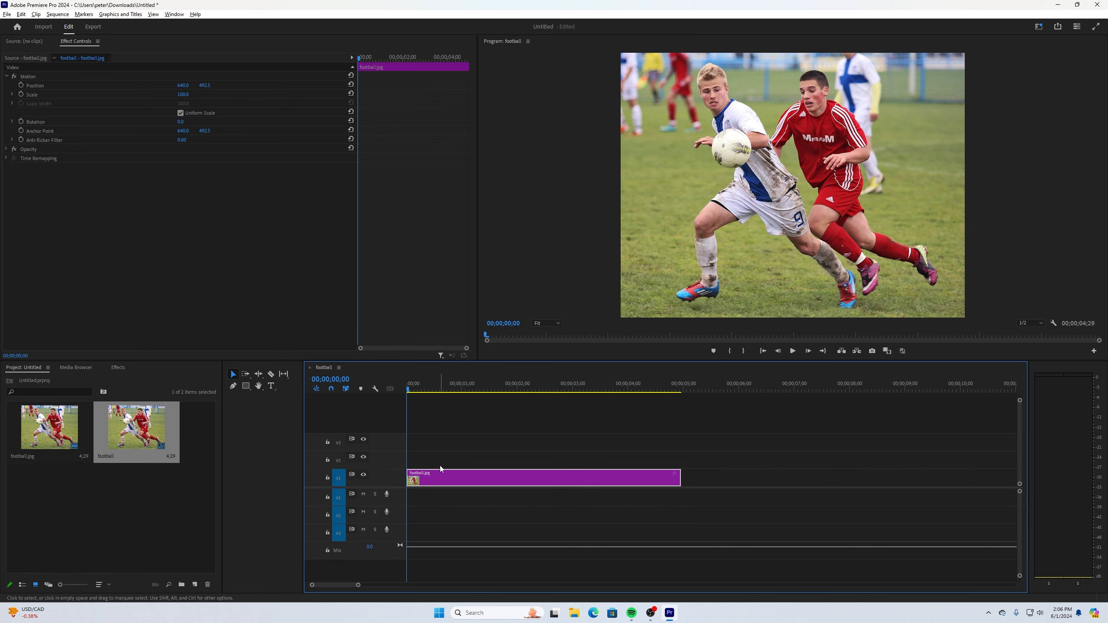
Step: Duplicate the football.jpg clip from V1 onto tracks V2 and V3, and turn off the output of both upper tracks
left_click_drag(442, 479, 438, 446)
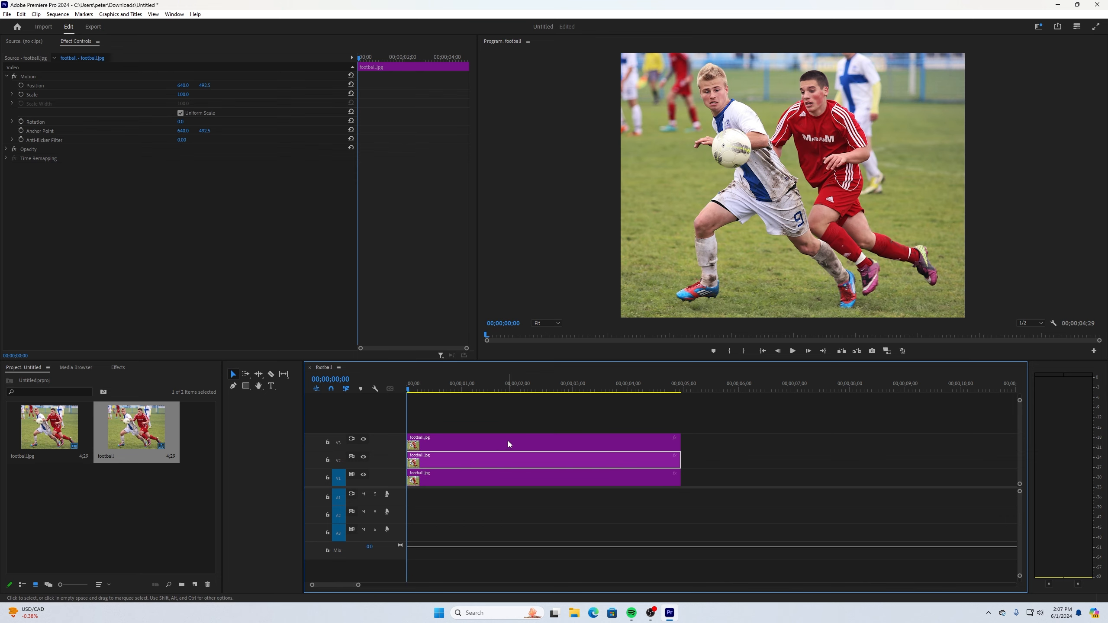
left_click(364, 440)
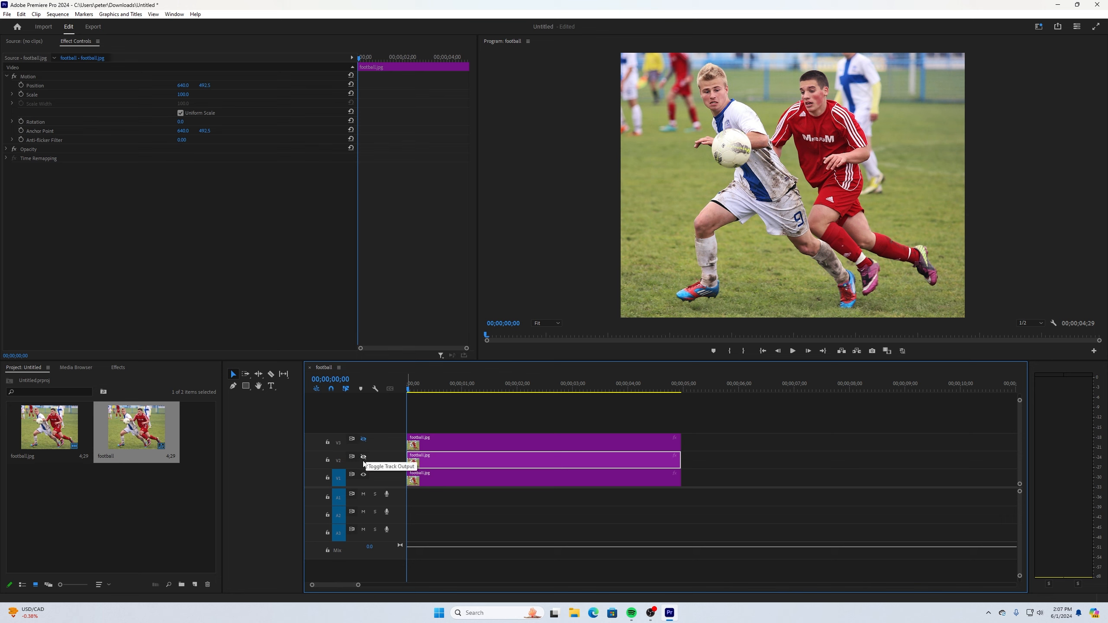
left_click(364, 459)
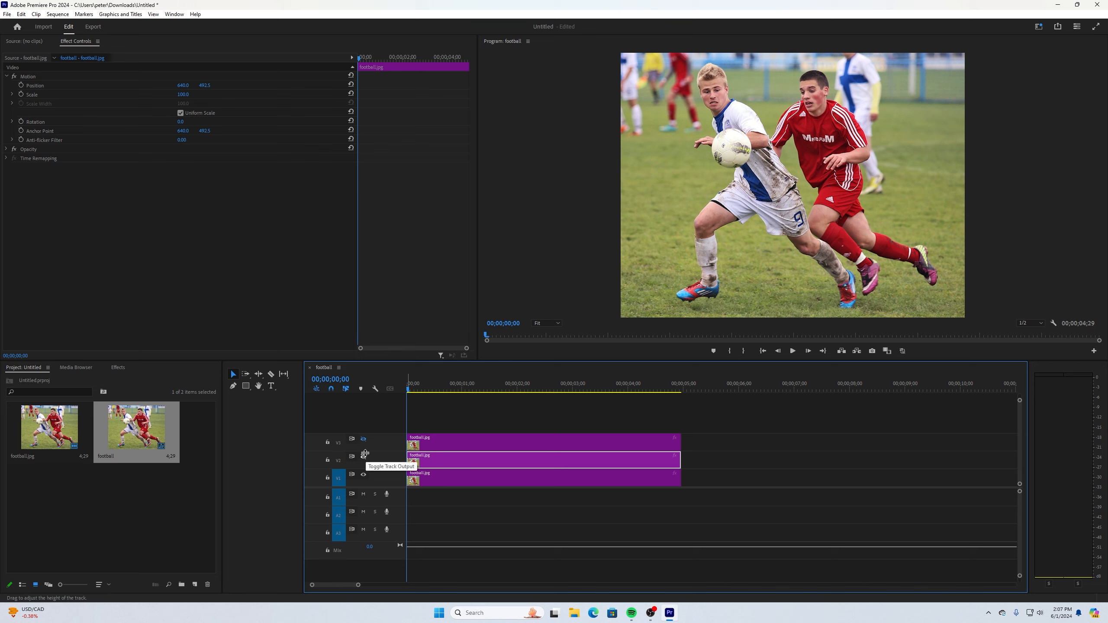
Step: Animate the V1 clip's Scale with keyframes from 100 at its start to 103 at its end
left_click(451, 482)
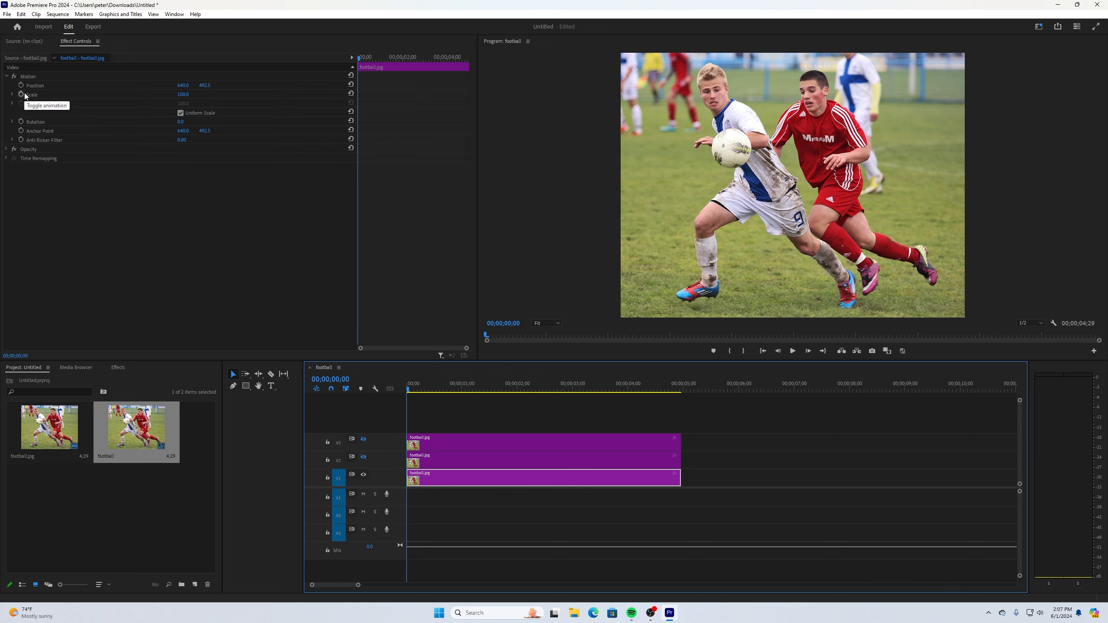
mouse_move(361, 60)
left_mouse_down()
mouse_move(379, 58)
mouse_move(356, 58)
left_mouse_up()
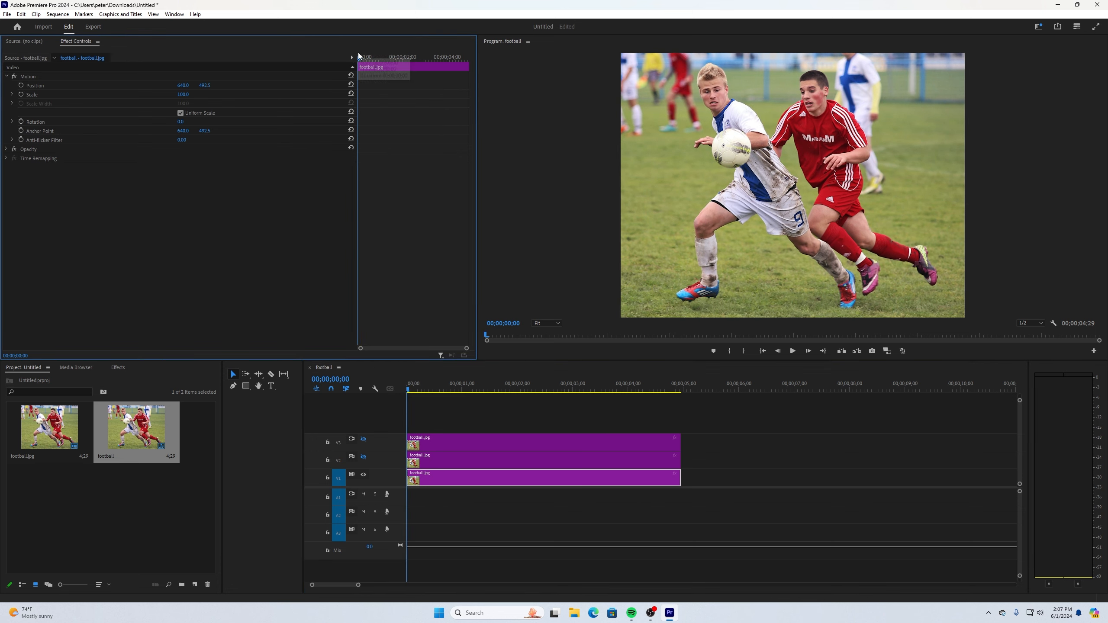
left_click(21, 95)
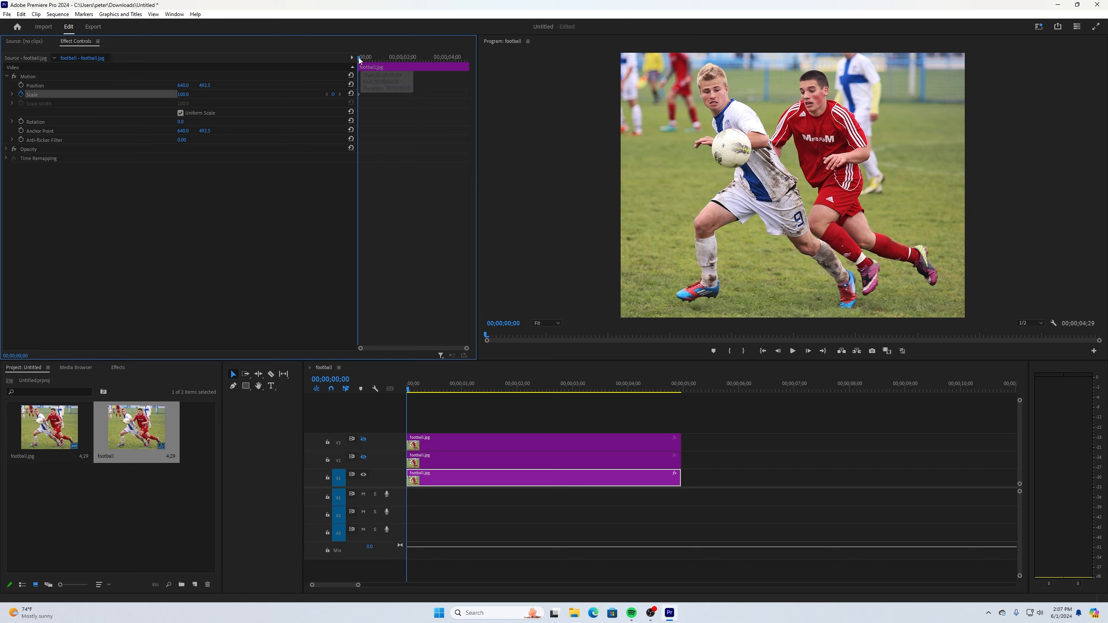
left_click_drag(359, 60, 475, 57)
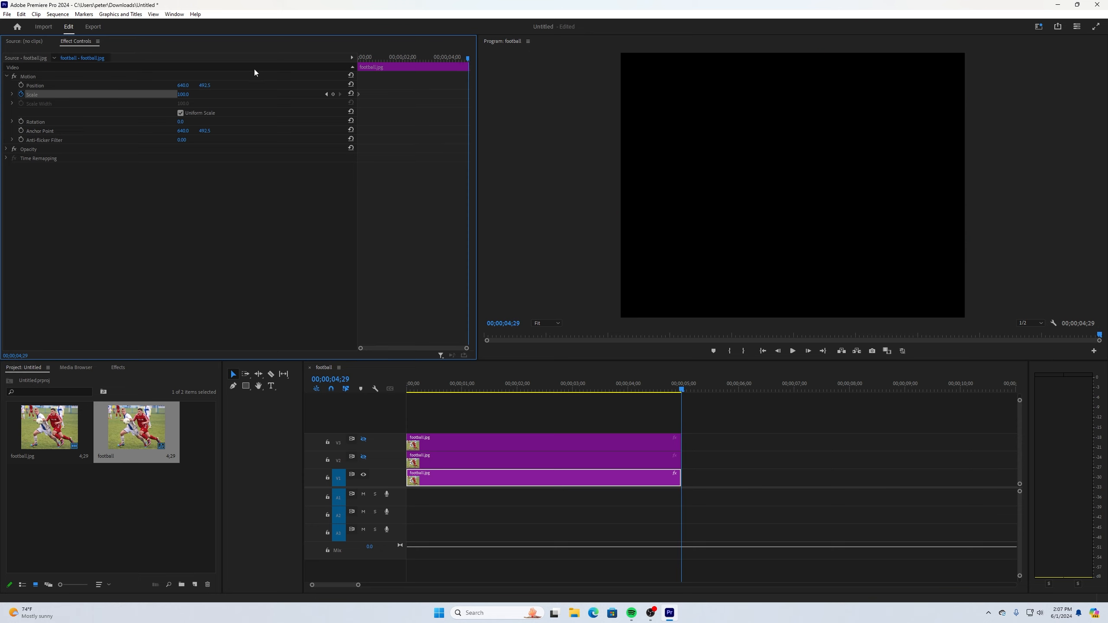
left_click(189, 93)
type("10")
key("Return")
Step: Turn the V2 track's output back on and select its clip, with the playhead at the sequence start
left_click_drag(682, 390, 400, 393)
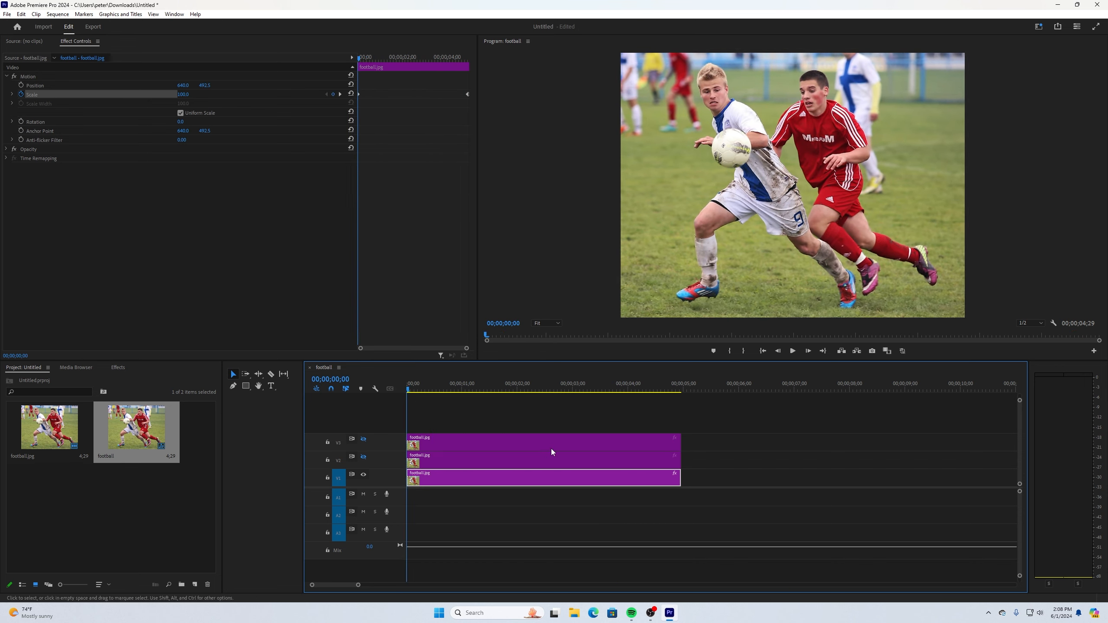
left_click(511, 460)
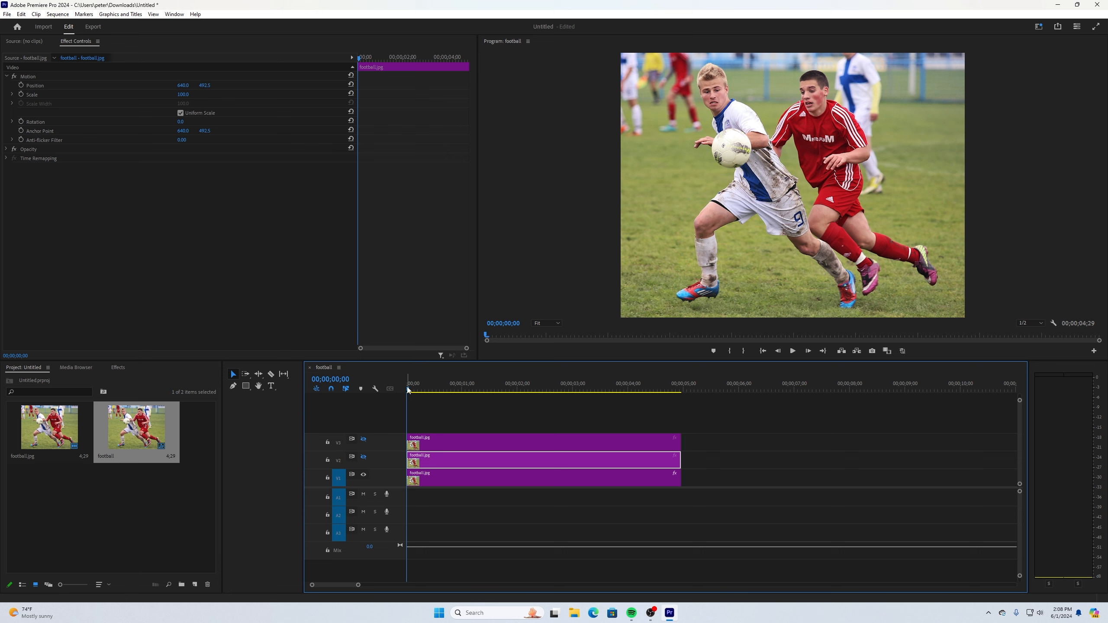
mouse_move(408, 387)
left_mouse_down()
mouse_move(421, 387)
mouse_move(405, 387)
left_mouse_up()
left_click(363, 457)
Step: Draw a closed freehand opacity mask on the V2 clip loosely around both football players and the ball
left_click(7, 150)
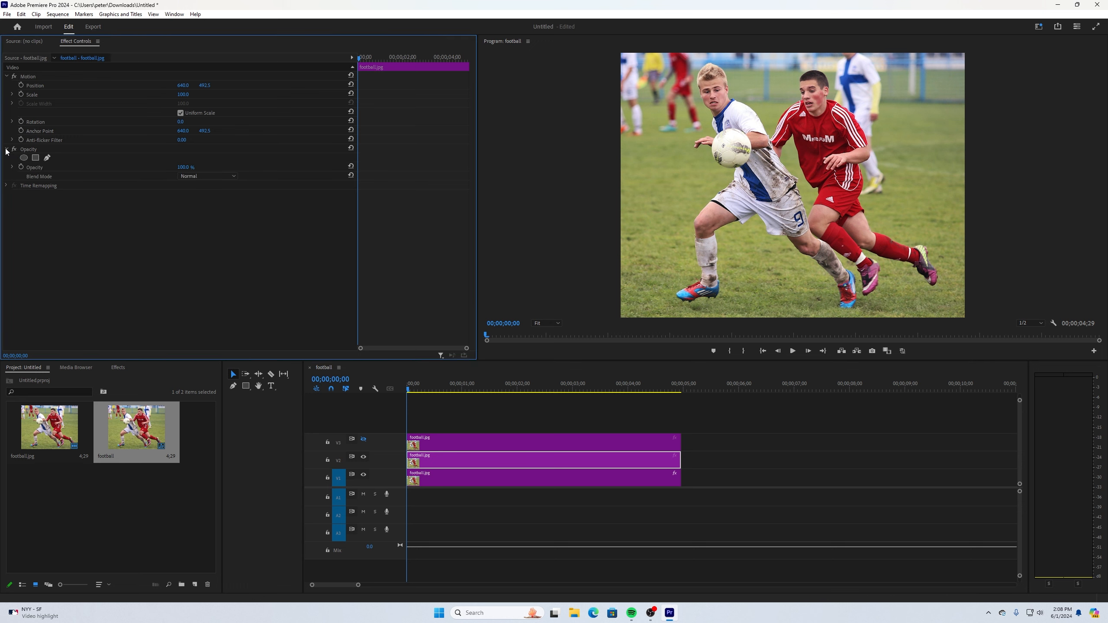
left_click(48, 158)
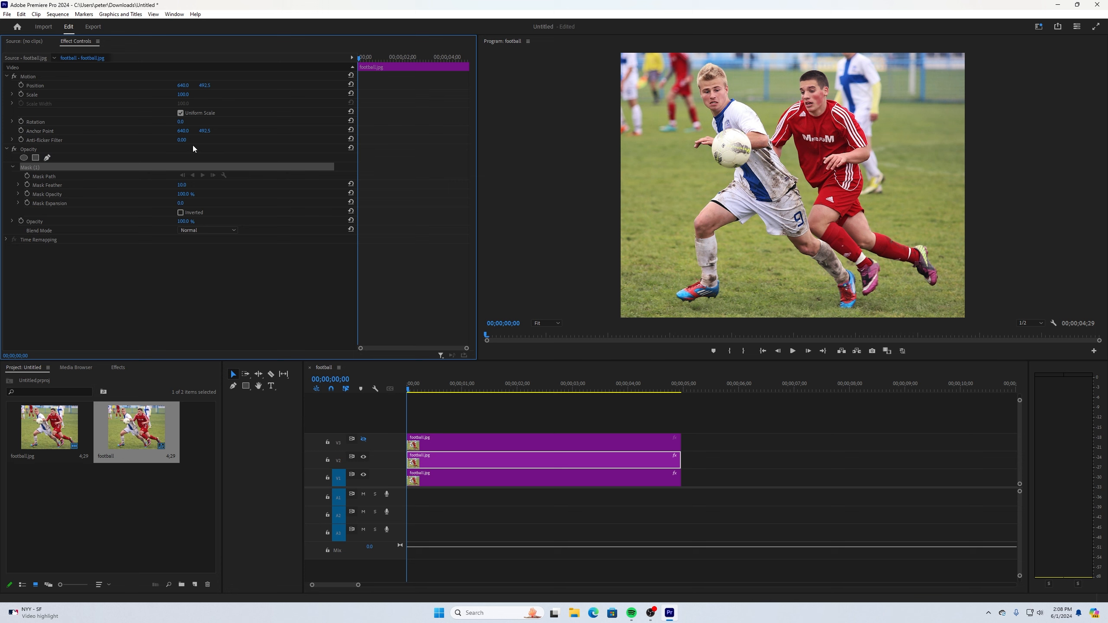
left_click(954, 285)
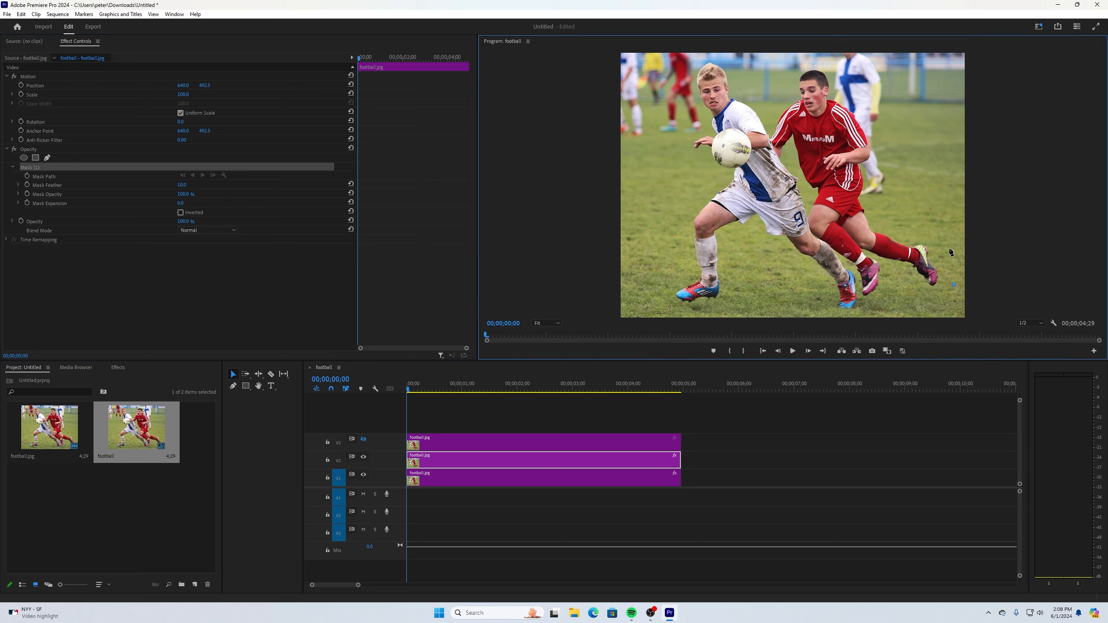
left_click(922, 233)
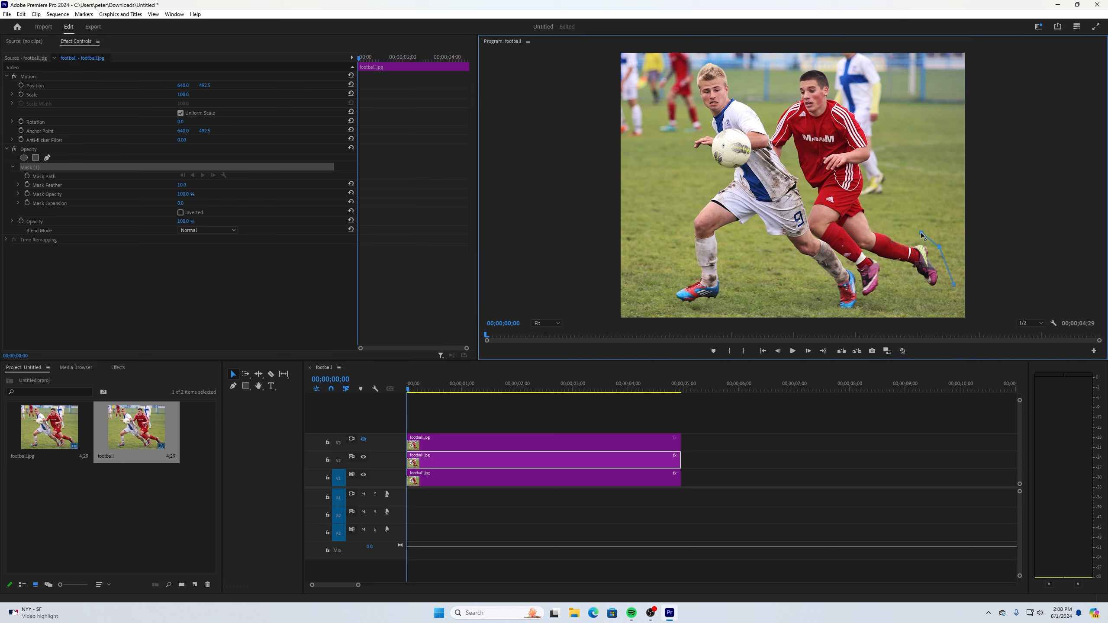
left_click(888, 223)
left_click(874, 207)
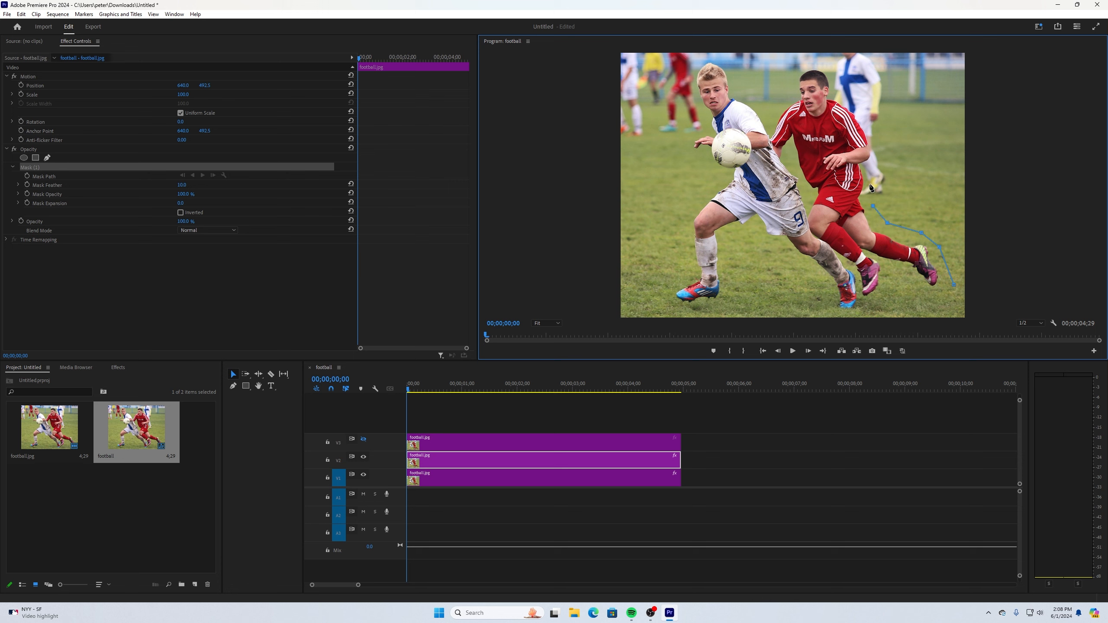
left_click(880, 156)
left_click(884, 145)
left_click(874, 125)
left_click(863, 108)
left_click(846, 96)
left_click(836, 83)
left_click(831, 73)
left_click(826, 64)
left_click(805, 62)
left_click(794, 62)
left_click(790, 70)
left_click(784, 89)
left_click(778, 108)
left_click(773, 118)
left_click(761, 102)
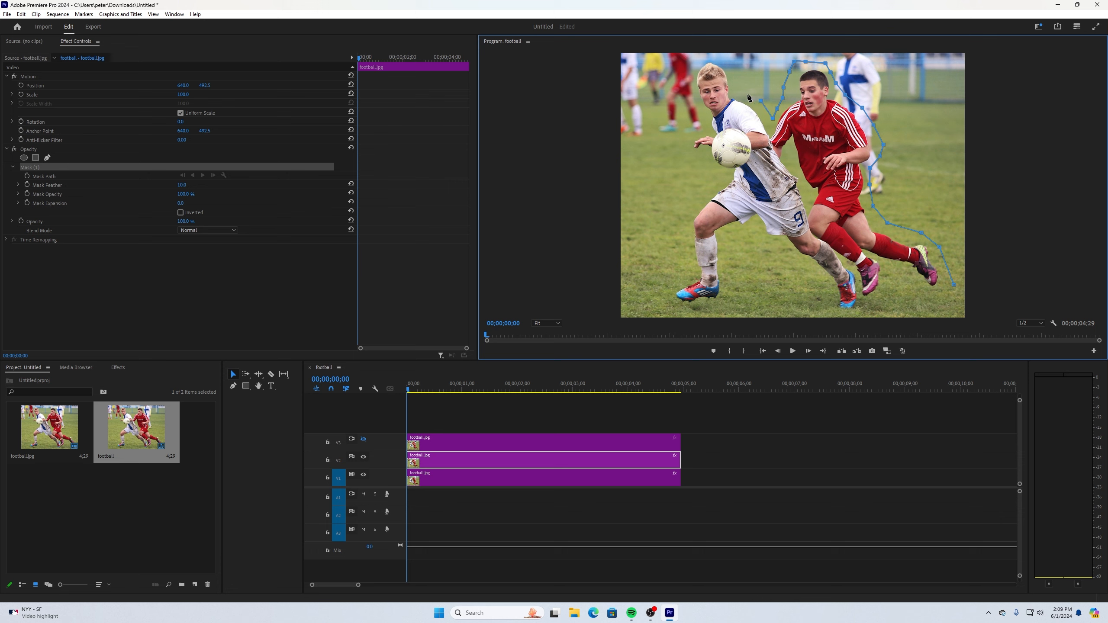
left_click(748, 95)
left_click(735, 90)
left_click(733, 74)
left_click(722, 57)
left_click(702, 58)
left_click(694, 81)
left_click(692, 101)
left_click(701, 114)
left_click(707, 129)
left_click(689, 136)
left_click(705, 159)
left_click(713, 170)
left_click(720, 175)
left_click(720, 186)
left_click(699, 197)
left_click(691, 205)
left_click(687, 215)
left_click(684, 229)
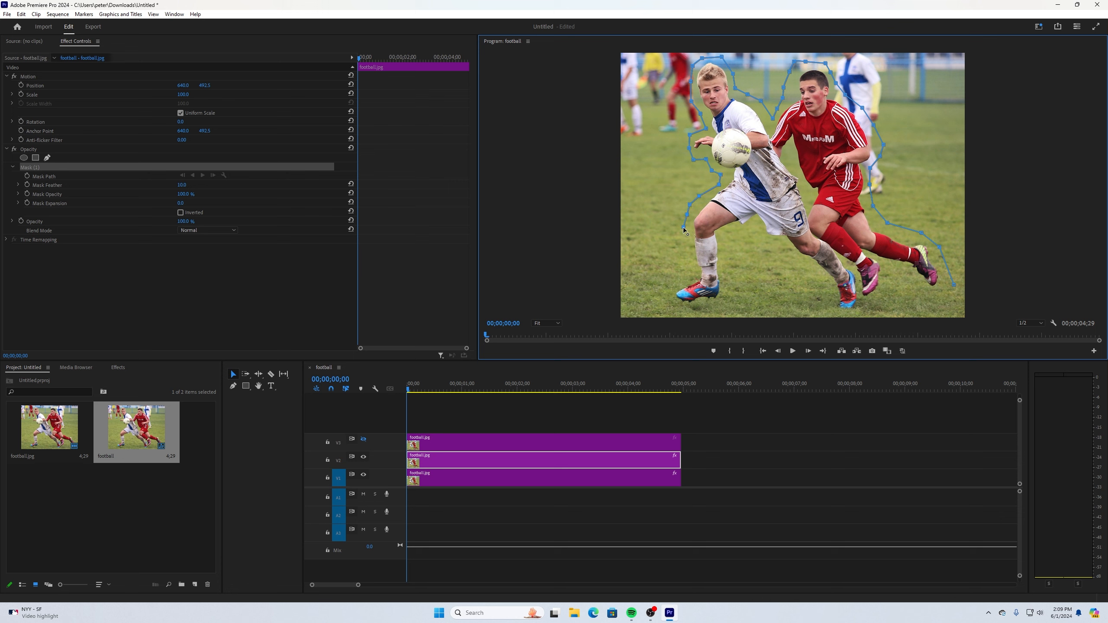
left_click(683, 243)
left_click(683, 256)
left_click(682, 272)
left_click(677, 279)
left_click(664, 297)
left_click(669, 309)
left_click(693, 309)
left_click(718, 309)
left_click(734, 304)
left_click(737, 280)
left_click(733, 247)
left_click(746, 236)
left_click(756, 229)
left_click(767, 247)
left_click(781, 251)
left_click(795, 263)
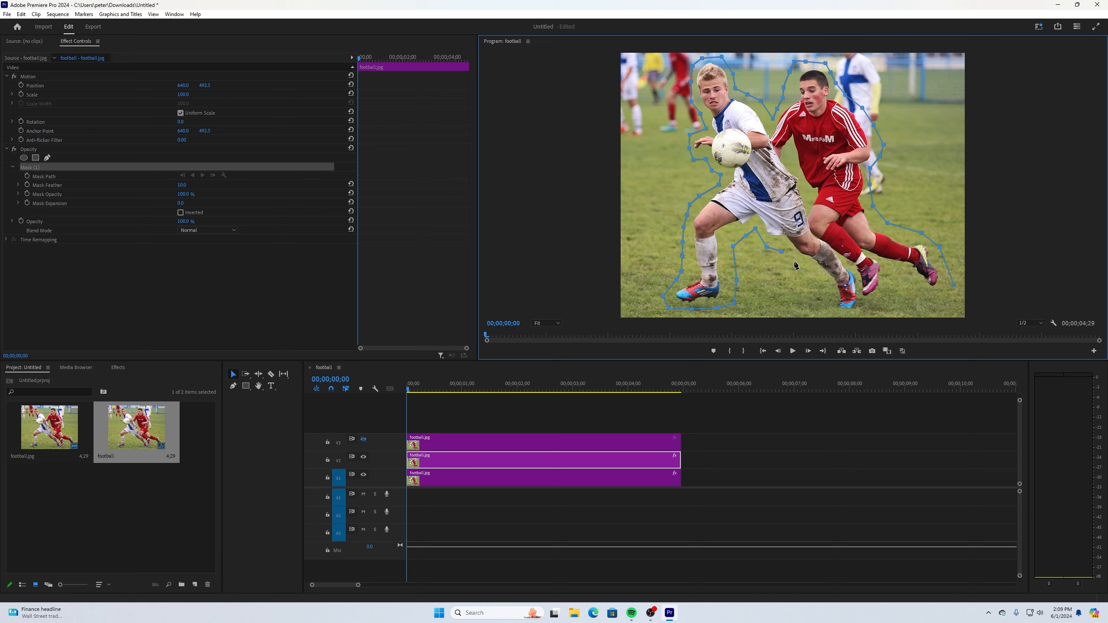
left_click(813, 276)
left_click(826, 289)
left_click(831, 305)
left_click(837, 313)
left_click(853, 313)
left_click(872, 309)
left_click(886, 295)
left_click(890, 279)
left_click(889, 269)
left_click(901, 272)
left_click(910, 287)
left_click(927, 298)
left_click(948, 292)
left_click(955, 287)
Step: Turn off the V1 track's output to isolate the masked players
left_click(363, 474)
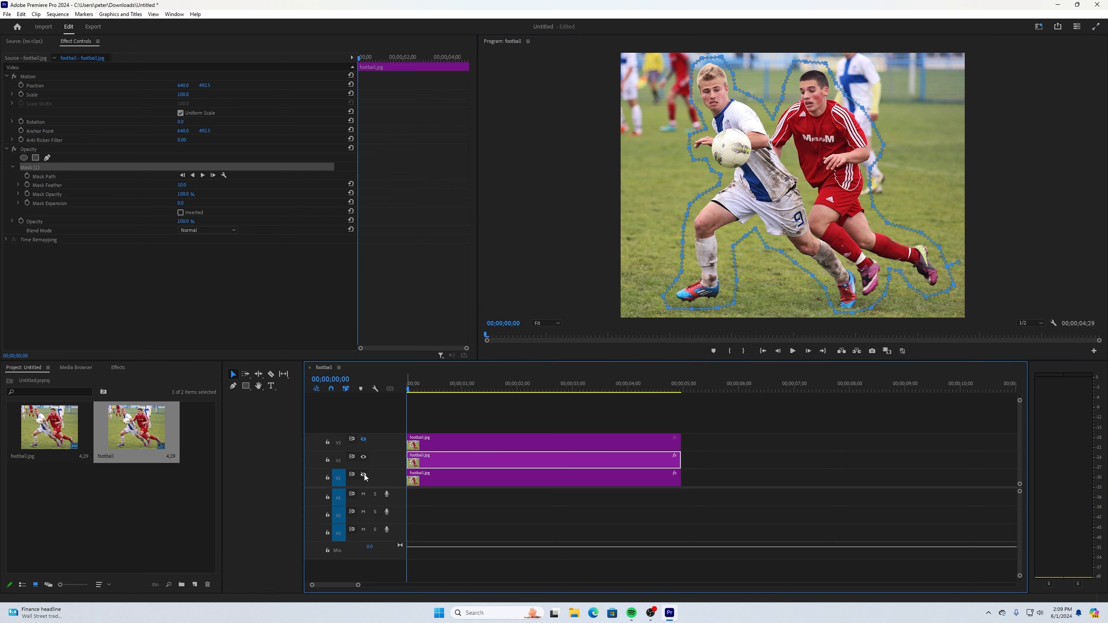
left_click(364, 474)
left_click(364, 475)
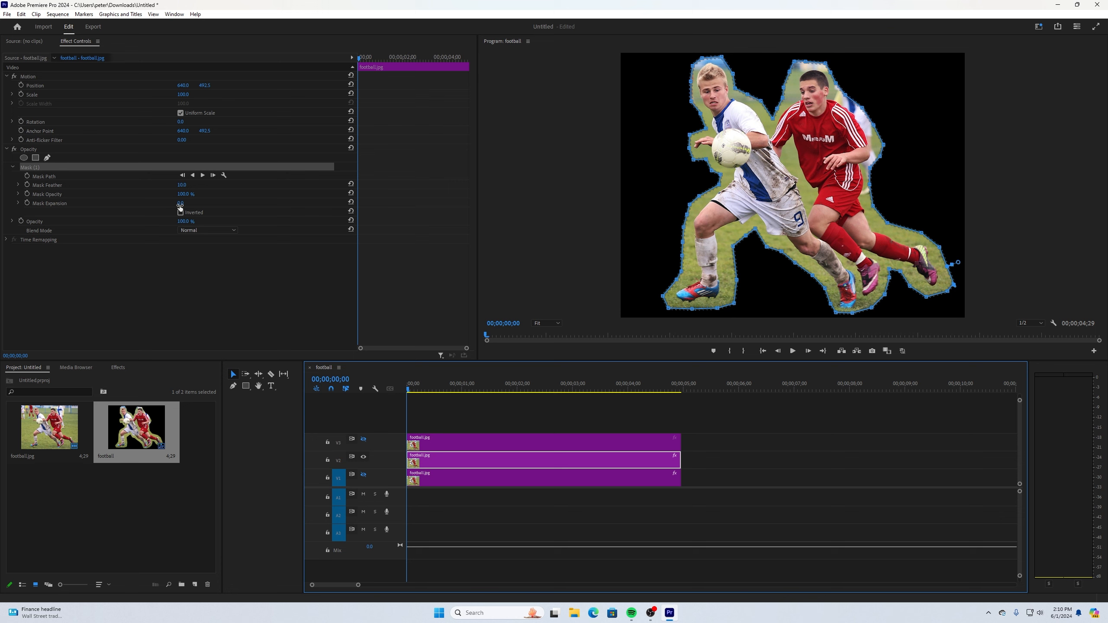
Step: Soften the V2 clip's mask edge with a feather of 80 and set the mask expansion to -15
left_click_drag(181, 204, 181, 204)
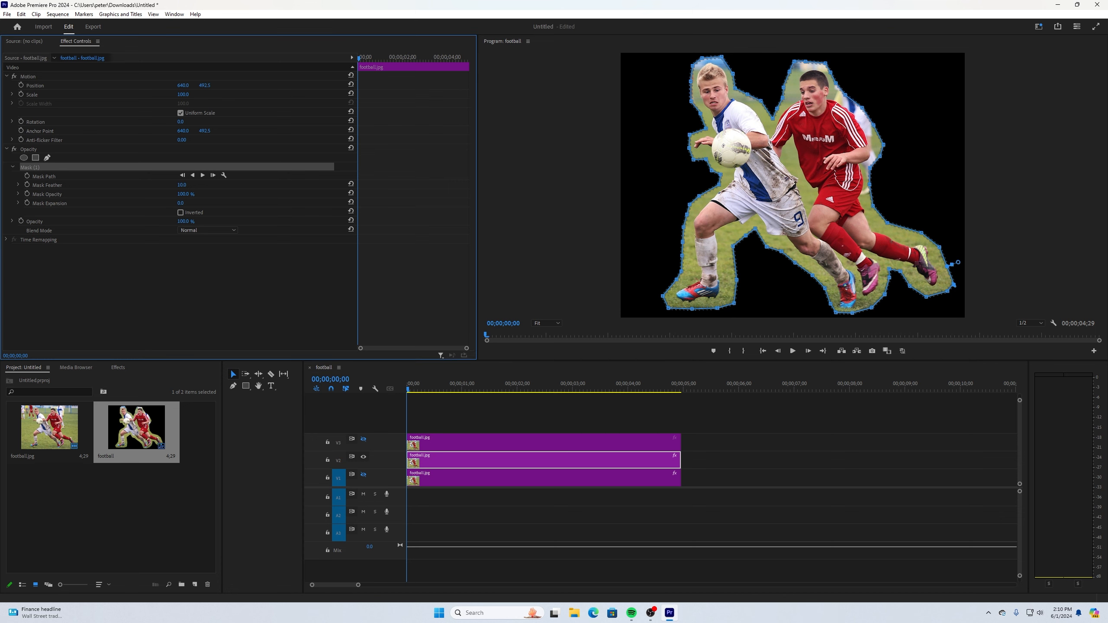
left_click(182, 203)
left_click(221, 207)
left_click_drag(183, 204, 189, 203)
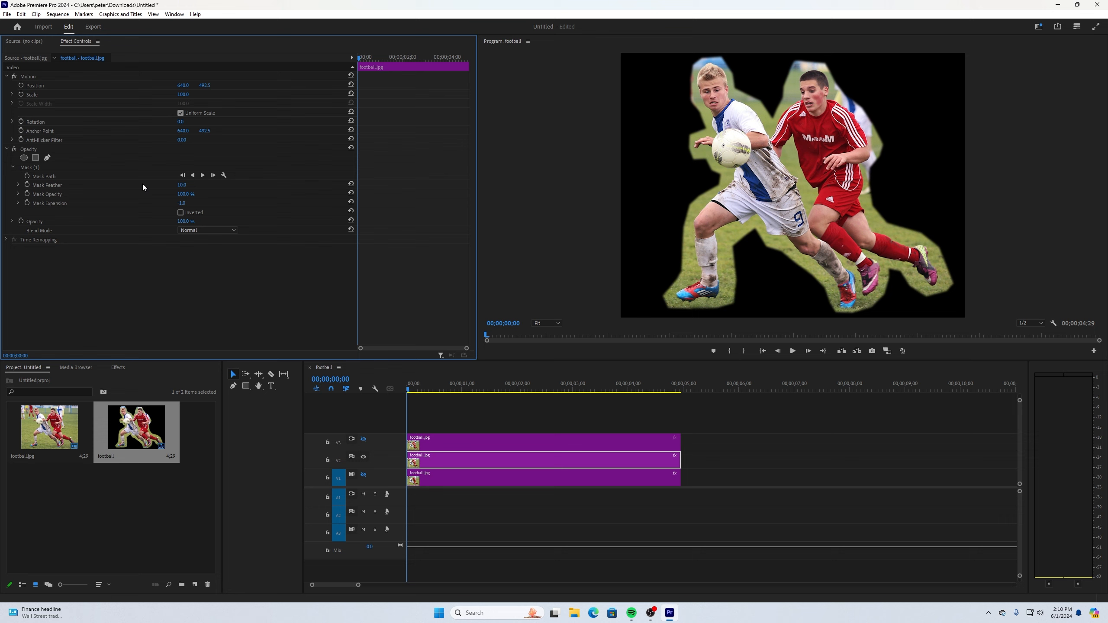
left_click_drag(182, 185, 215, 185)
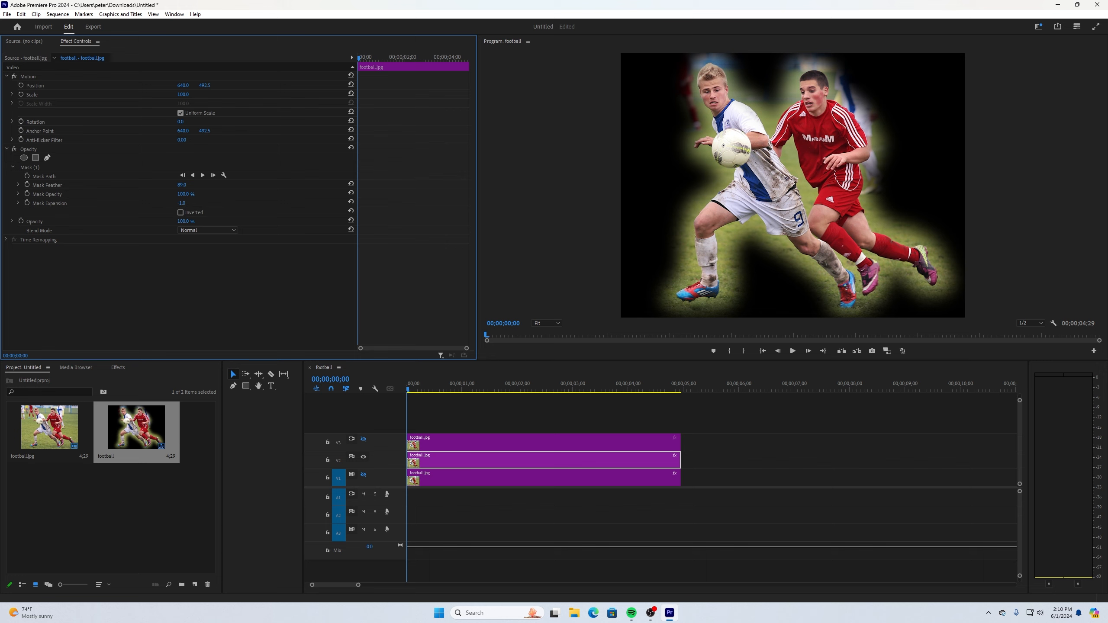
mouse_move(182, 203)
left_mouse_down()
mouse_move(195, 203)
mouse_move(171, 203)
left_mouse_up()
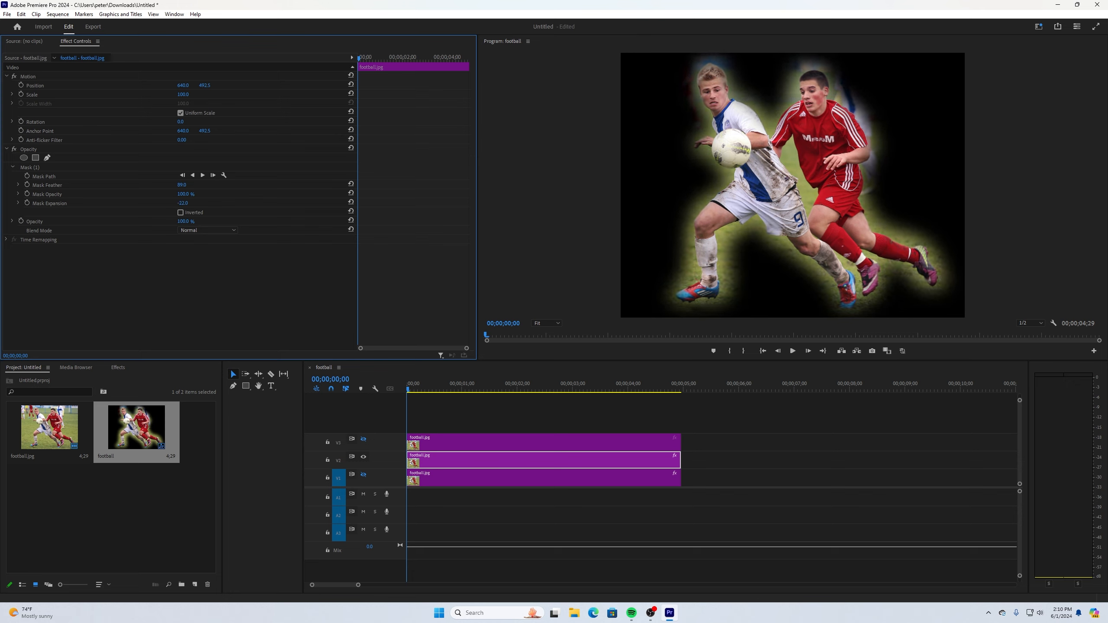
left_click_drag(170, 203, 170, 203)
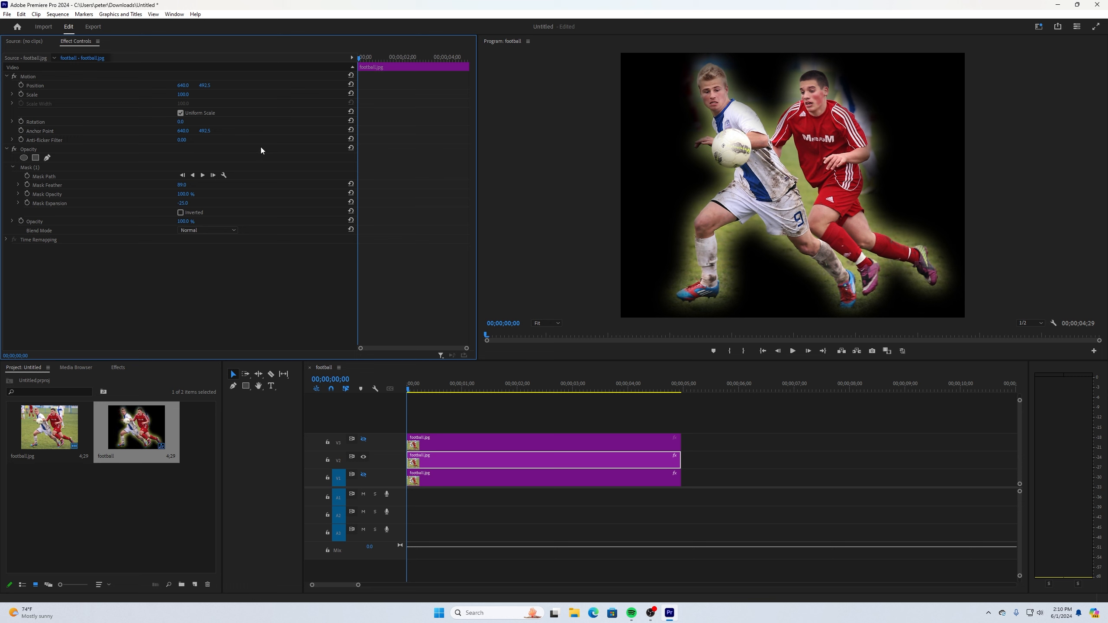
Step: Animate the V2 clip's Scale with keyframes from 100 at its start to 108 at its end, and compare it with the V1 clip
left_click(412, 384)
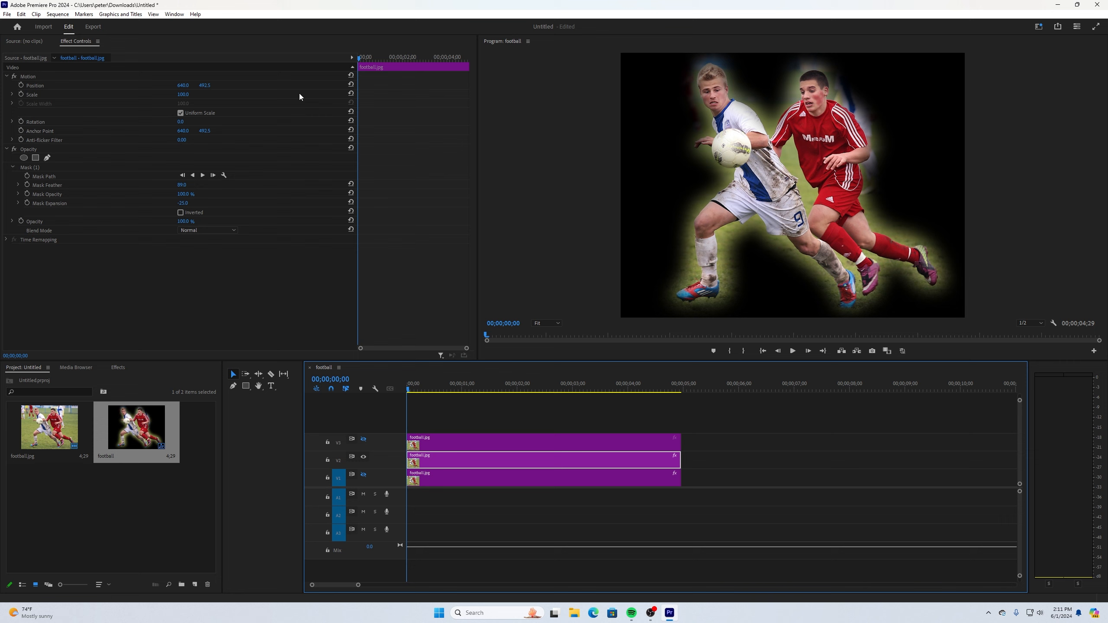
left_click(21, 95)
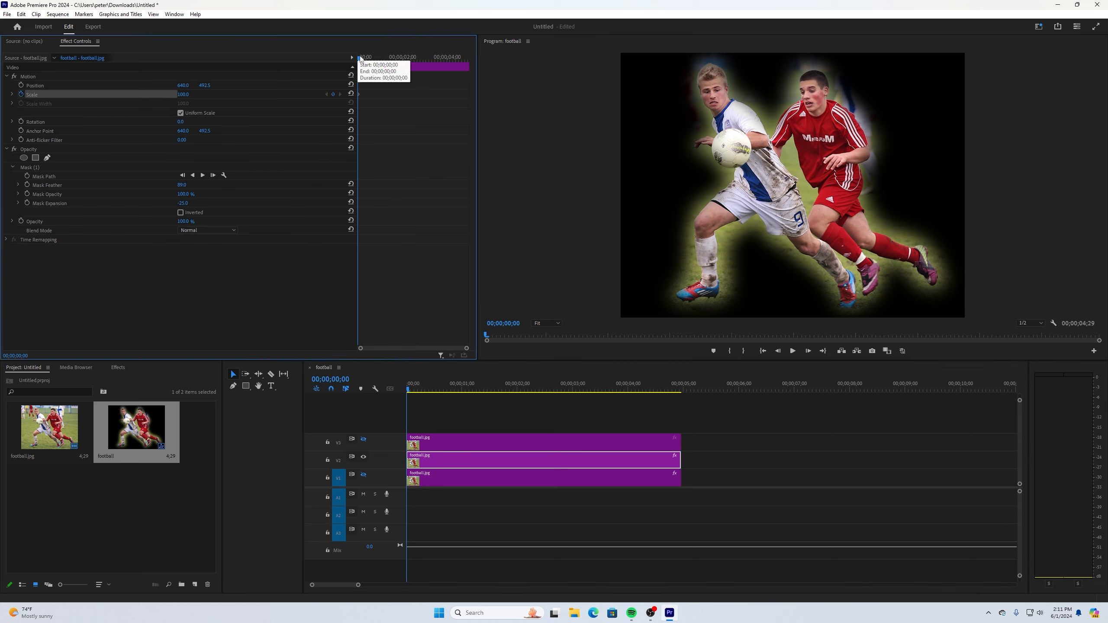
left_click_drag(359, 57, 475, 52)
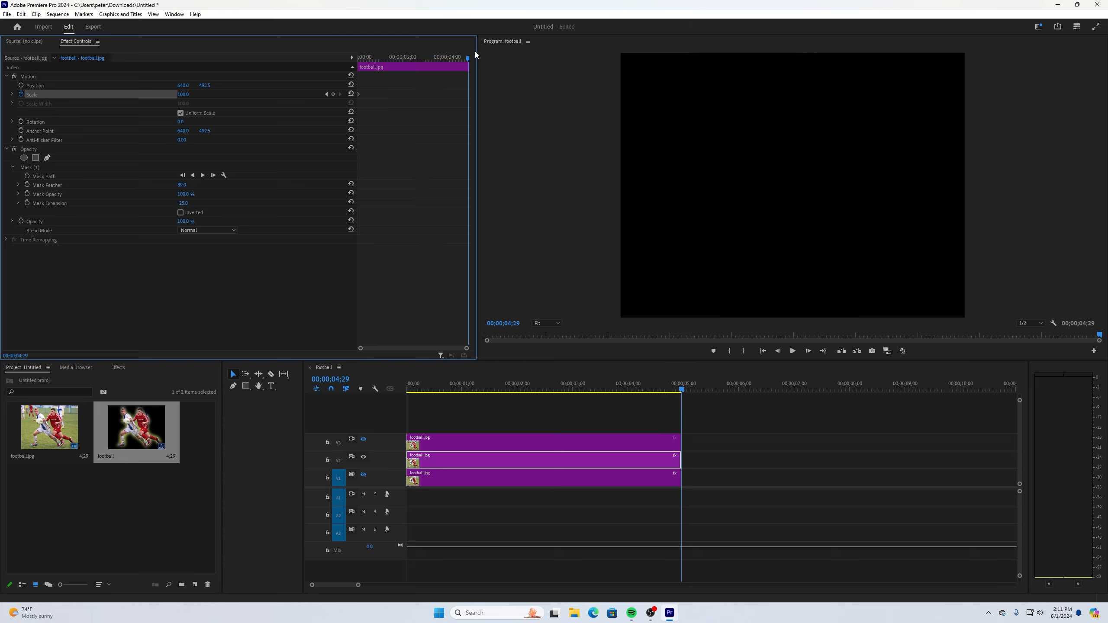
left_click(188, 96)
type("108")
key("Return")
left_click(437, 481)
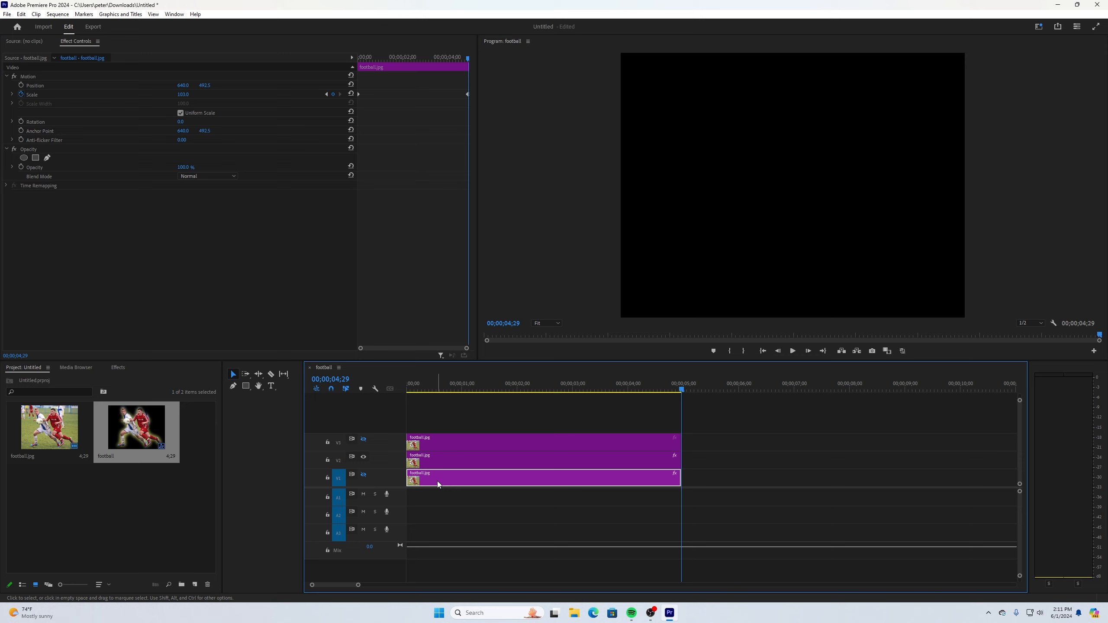
left_click(436, 459)
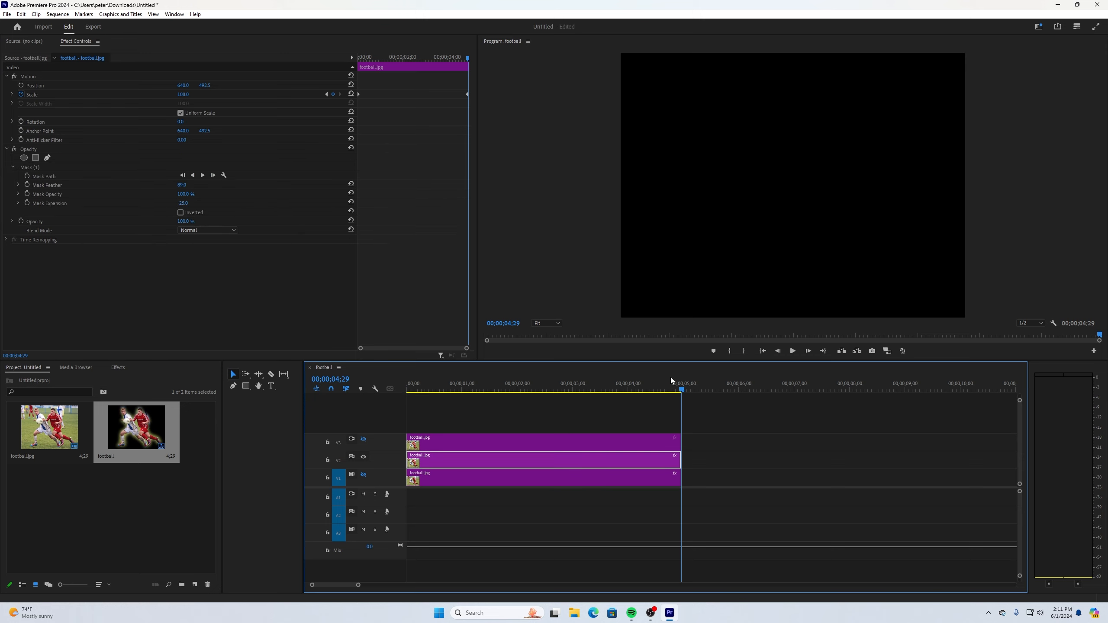
Step: Turn the V1 track's output back on and play the sequence from the start
left_click_drag(683, 391, 394, 407)
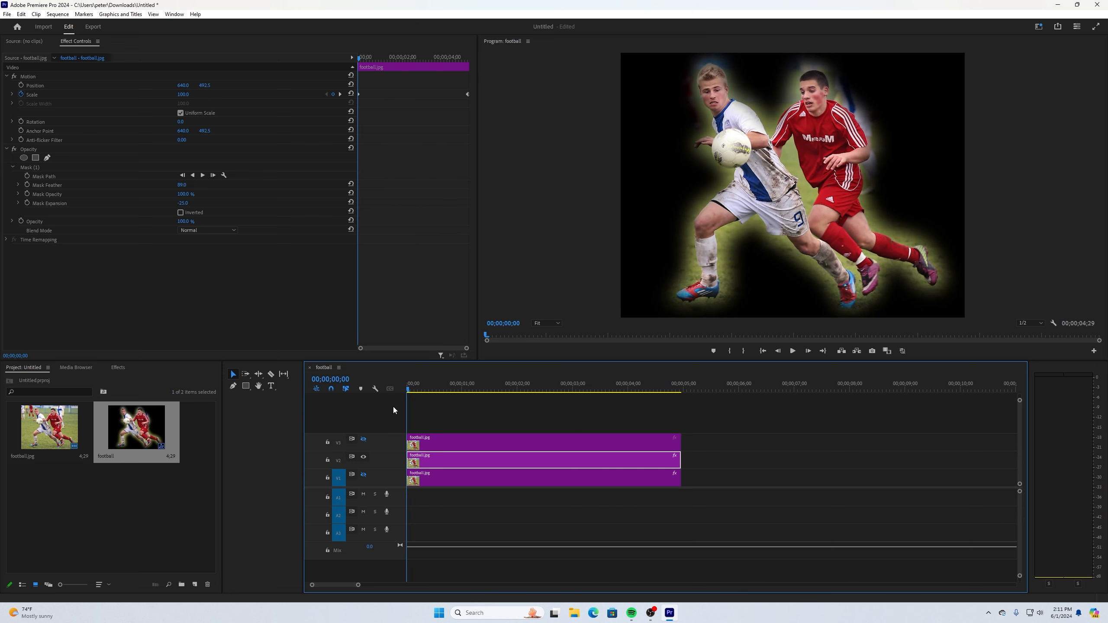
left_click(364, 474)
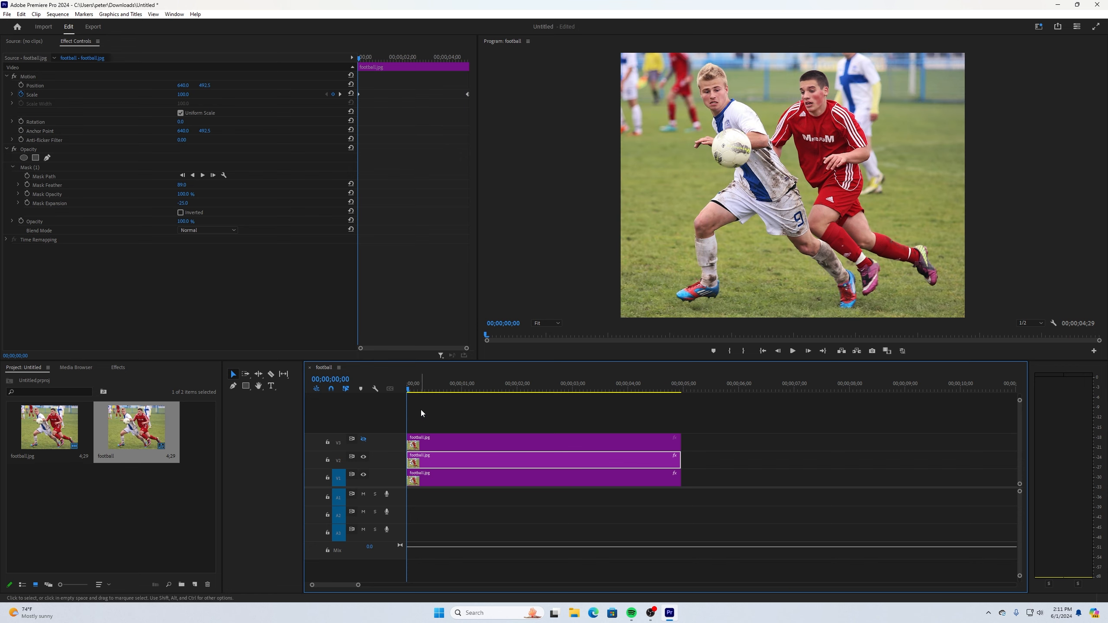
left_click(792, 351)
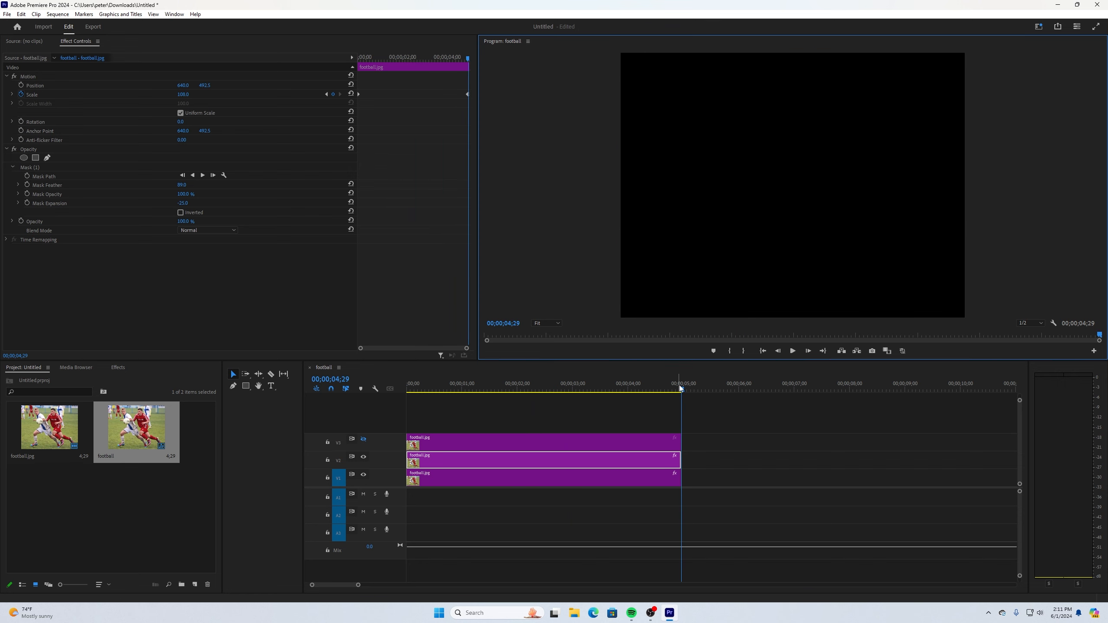
Step: Scrub back through the sequence and replay it from the start to review the depth effect
left_click_drag(679, 384, 612, 395)
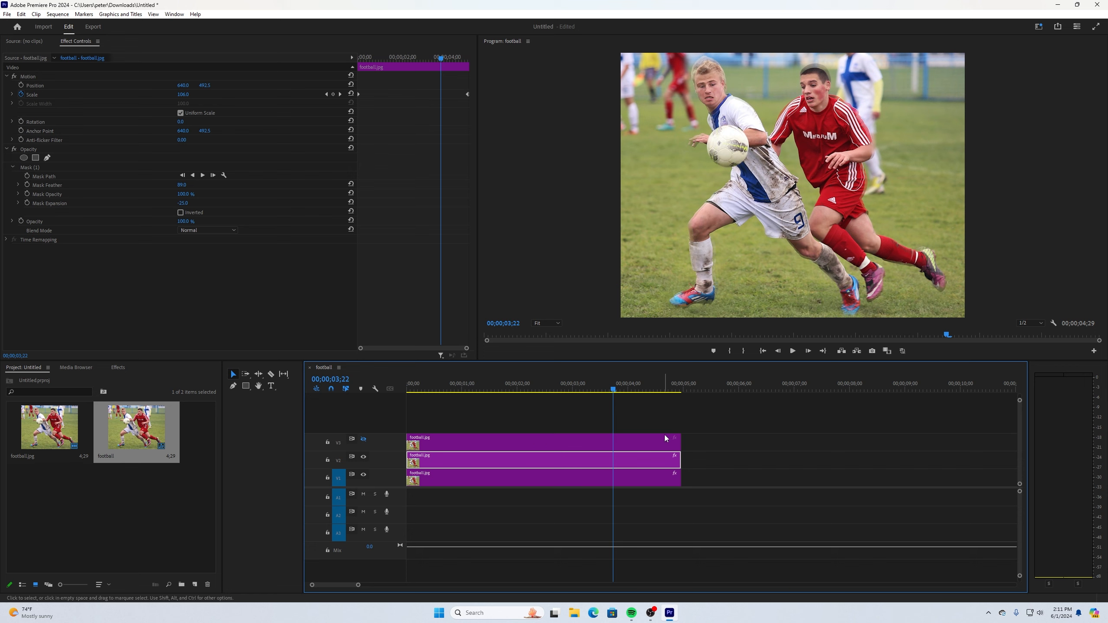
left_click_drag(612, 390, 380, 376)
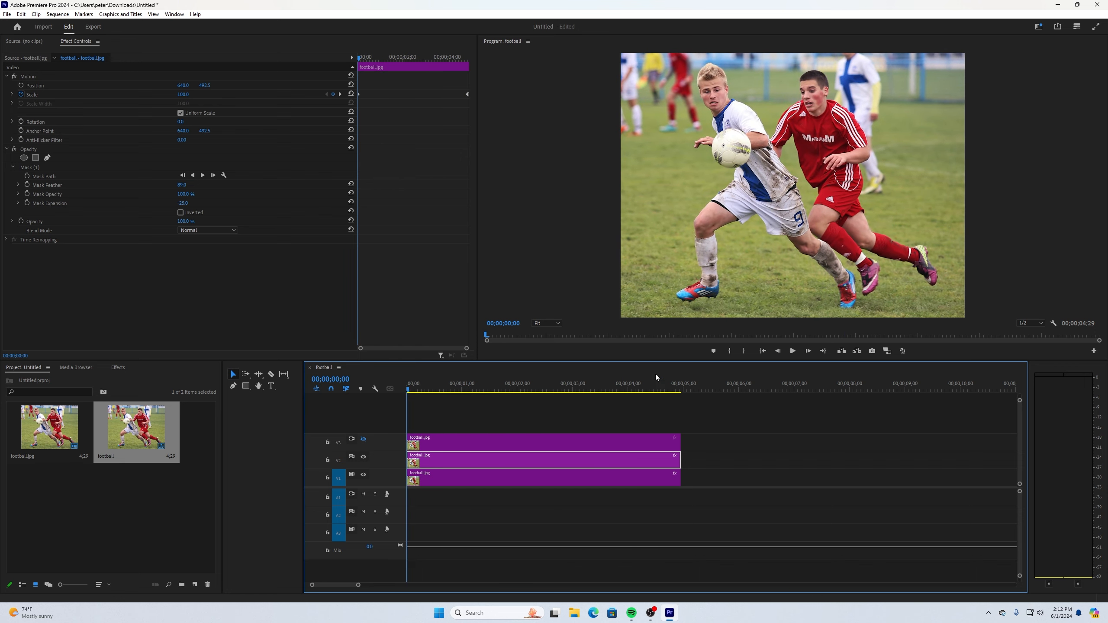
left_click(791, 351)
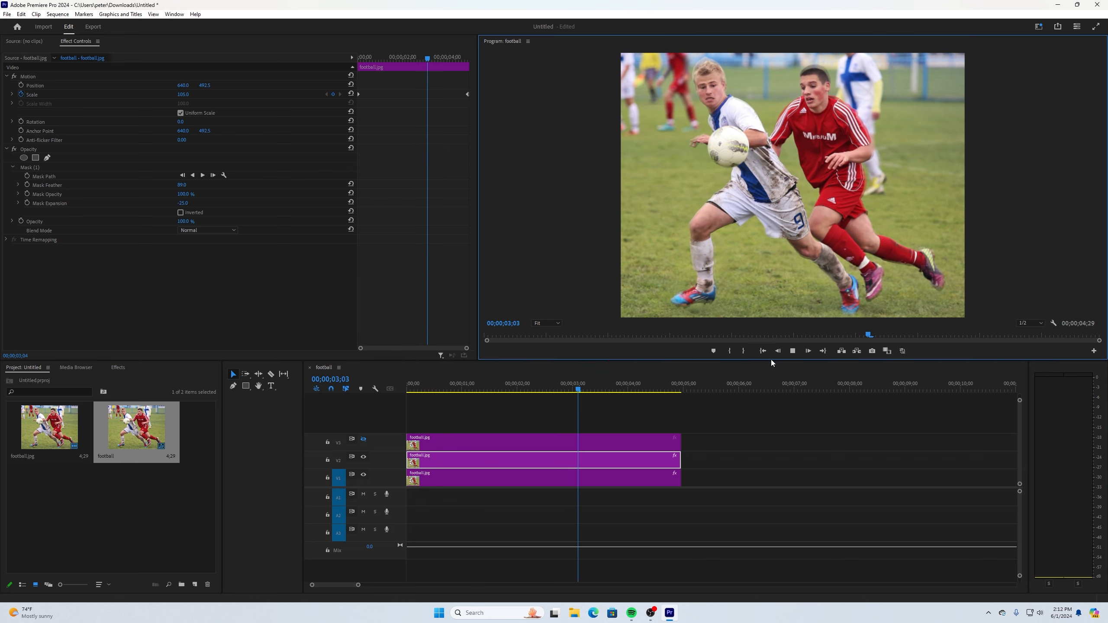
Step: Stop playback, return to the sequence start, and isolate the V3 clip by hiding the V1 and V2 tracks and showing V3
left_click(793, 352)
left_click_drag(614, 389, 377, 391)
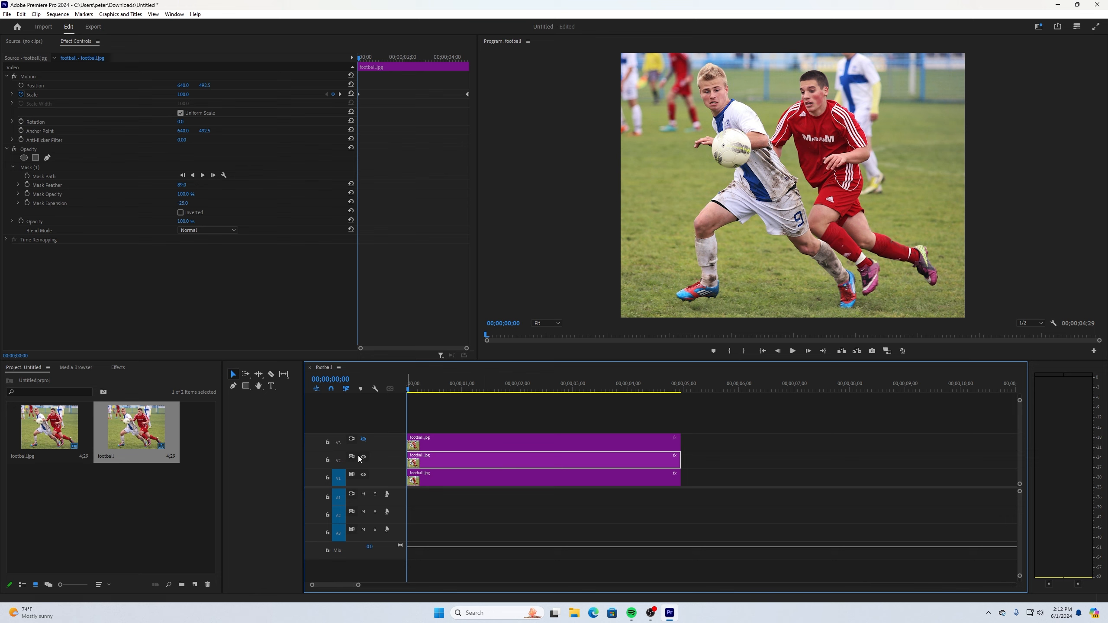
left_click(363, 476)
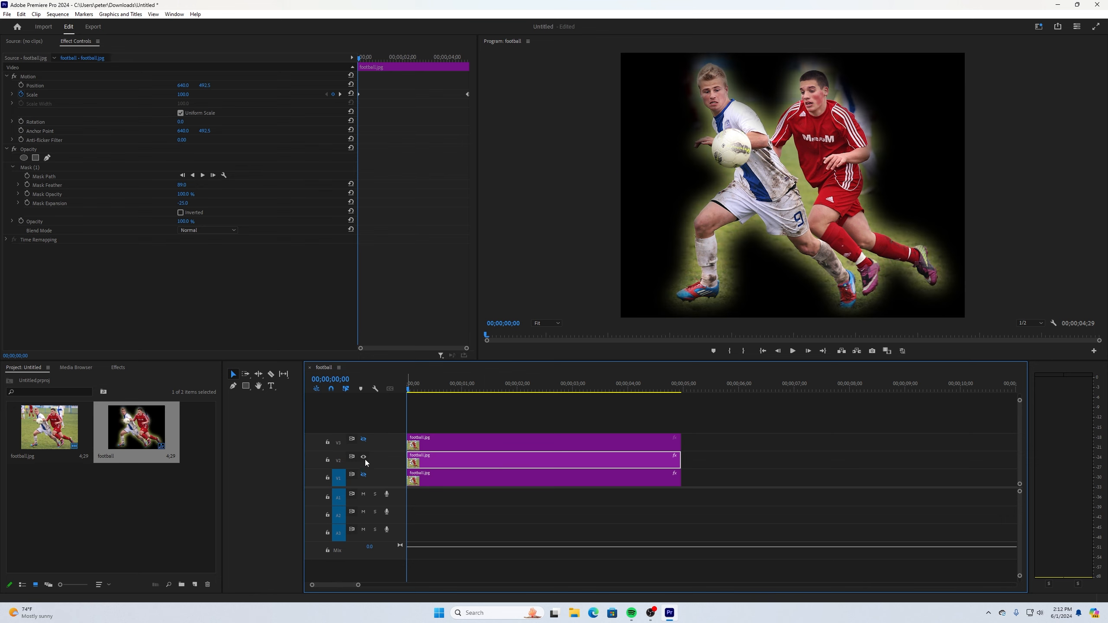
left_click(364, 458)
left_click(437, 443)
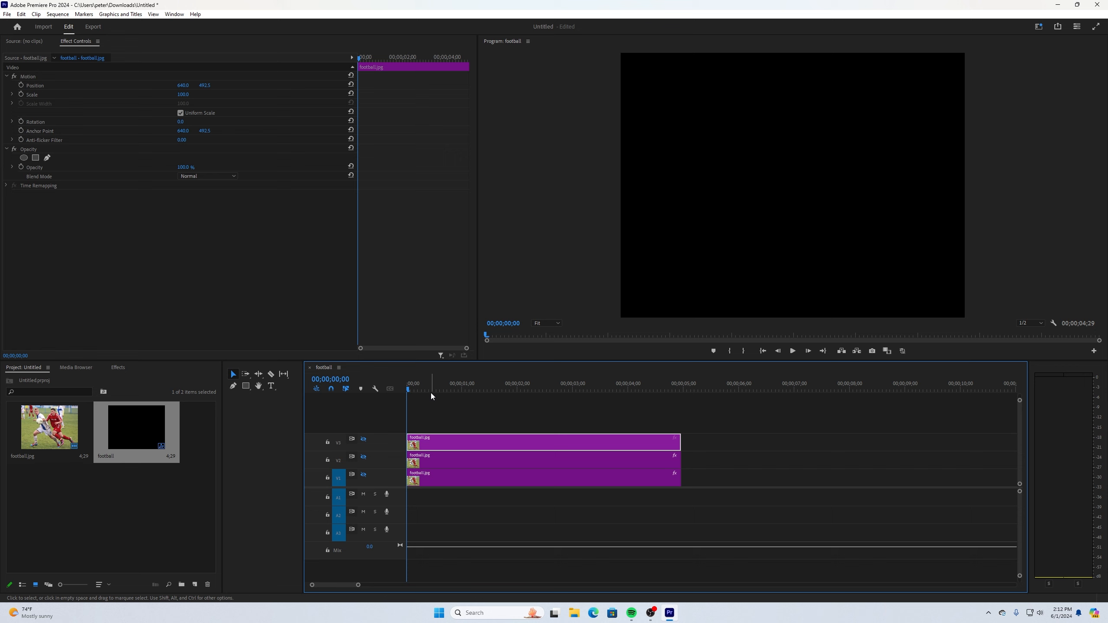
left_click_drag(412, 388, 412, 392)
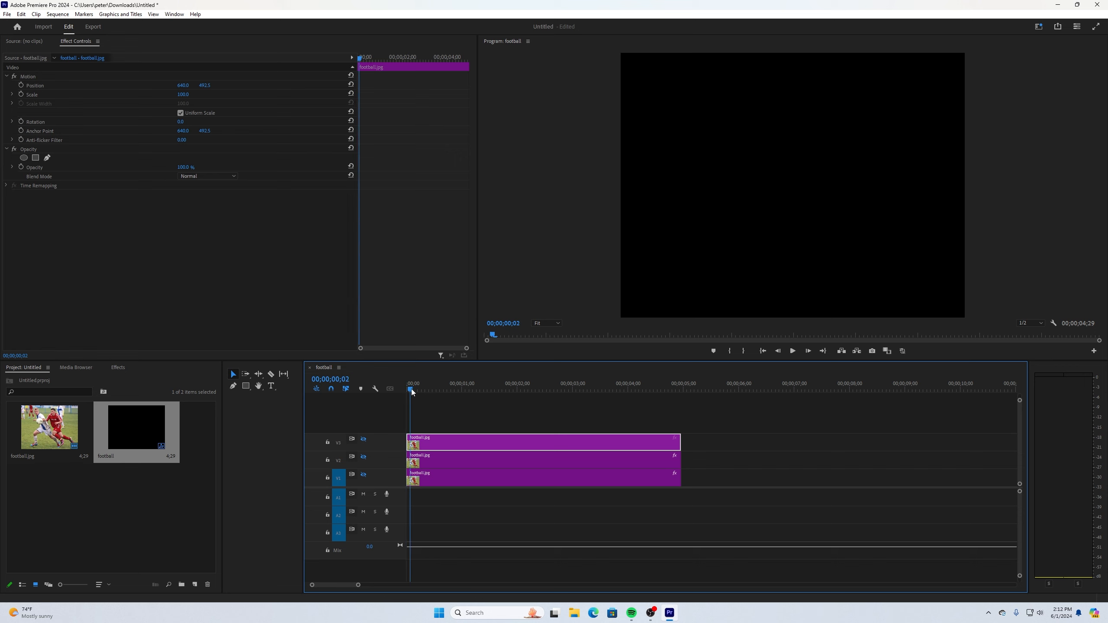
left_click(364, 438)
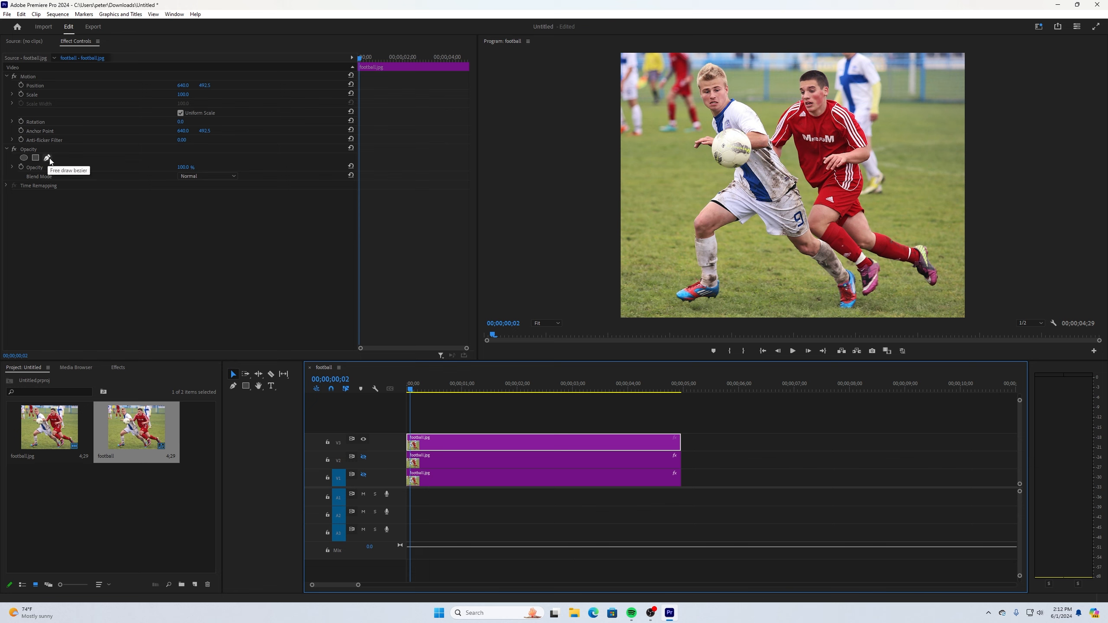
Step: Add an ellipse opacity mask to the V3 clip and reshape it to fit tightly around the football
left_click(24, 158)
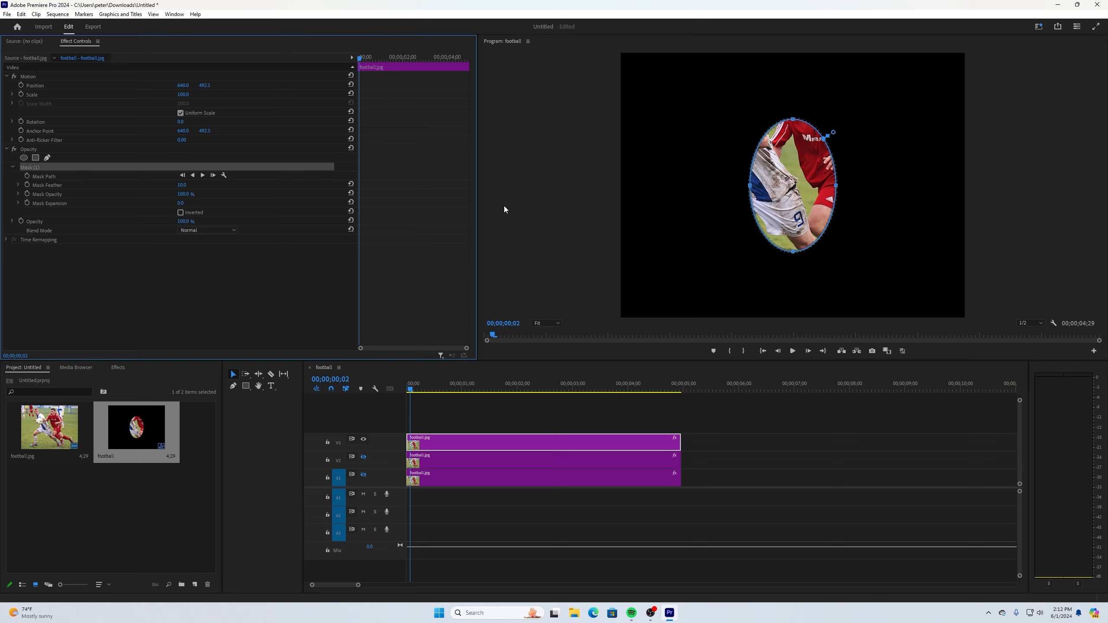
left_click_drag(776, 183, 715, 185)
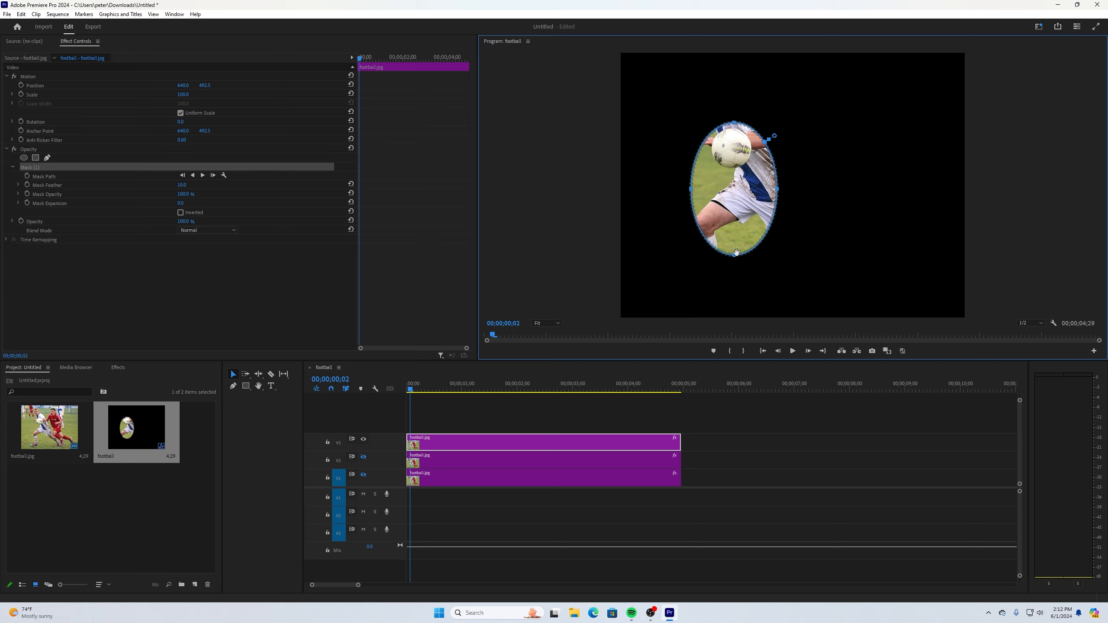
left_click_drag(737, 258, 710, 156)
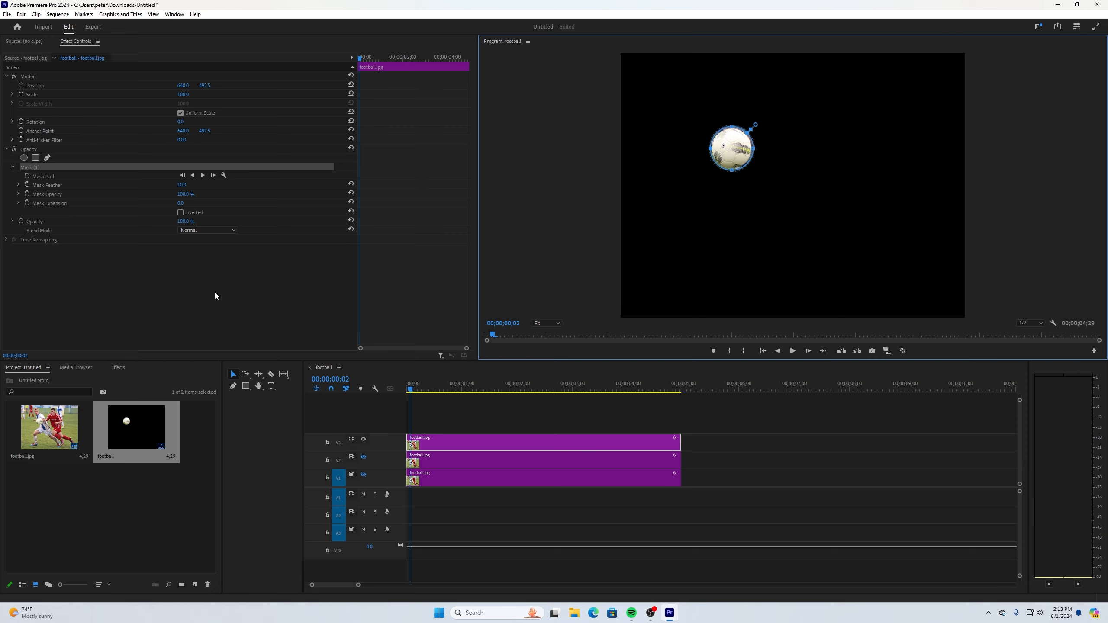
Step: Soften the football mask's edge with a feather of about 22
left_click(52, 185)
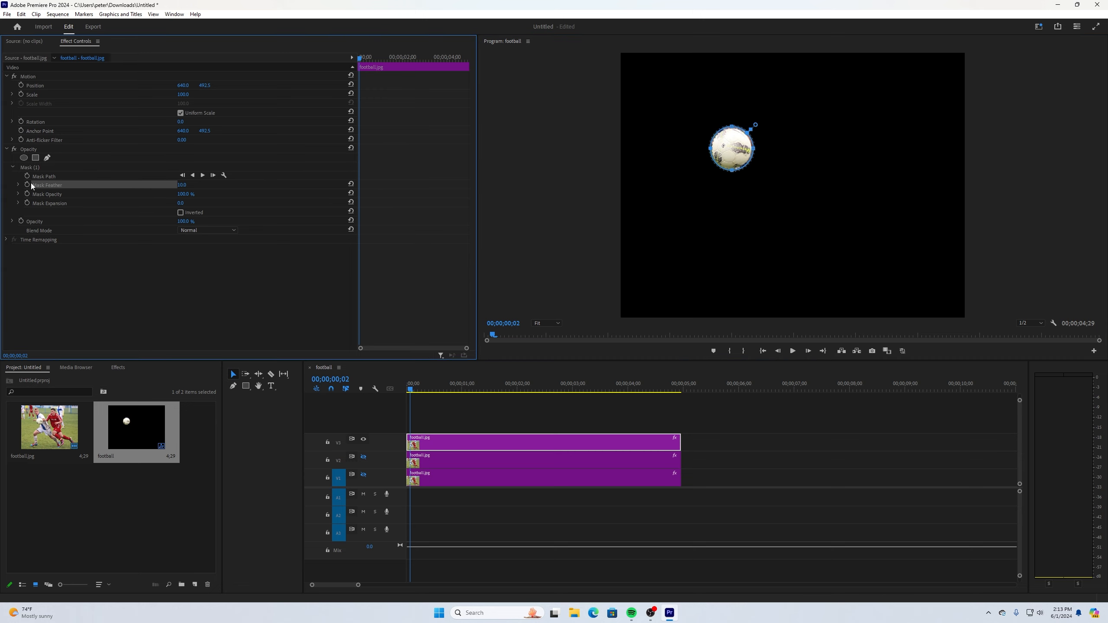
left_click(181, 185)
type("64")
key("Return")
left_click_drag(182, 184, 166, 184)
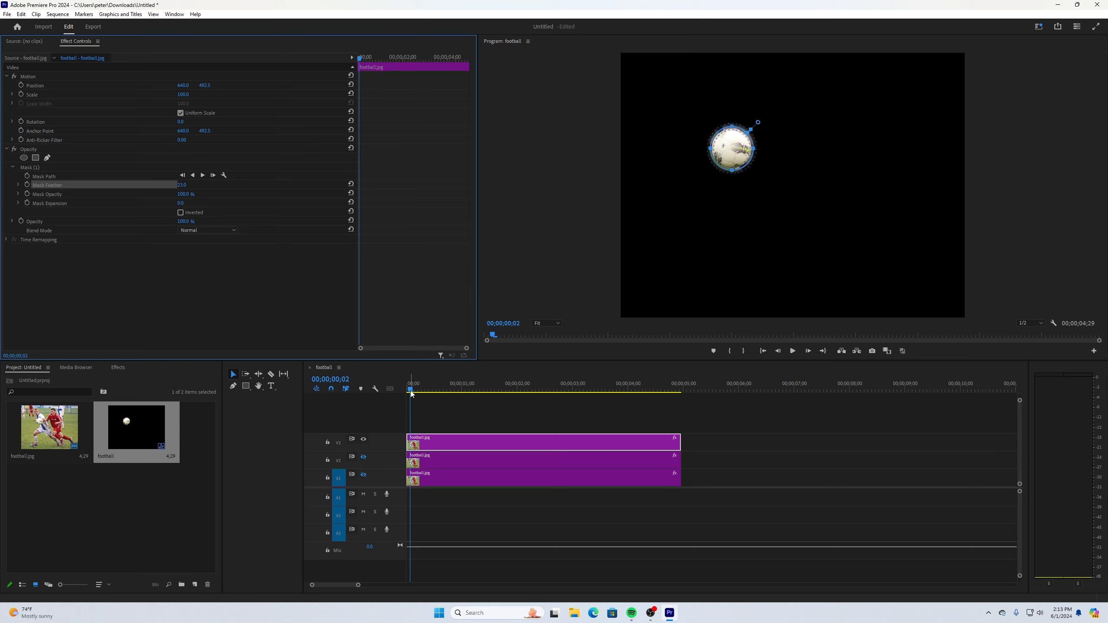
Step: Animate the V3 clip's Scale with keyframes from 100 at its start to 116 at its end
left_click_drag(410, 389, 400, 390)
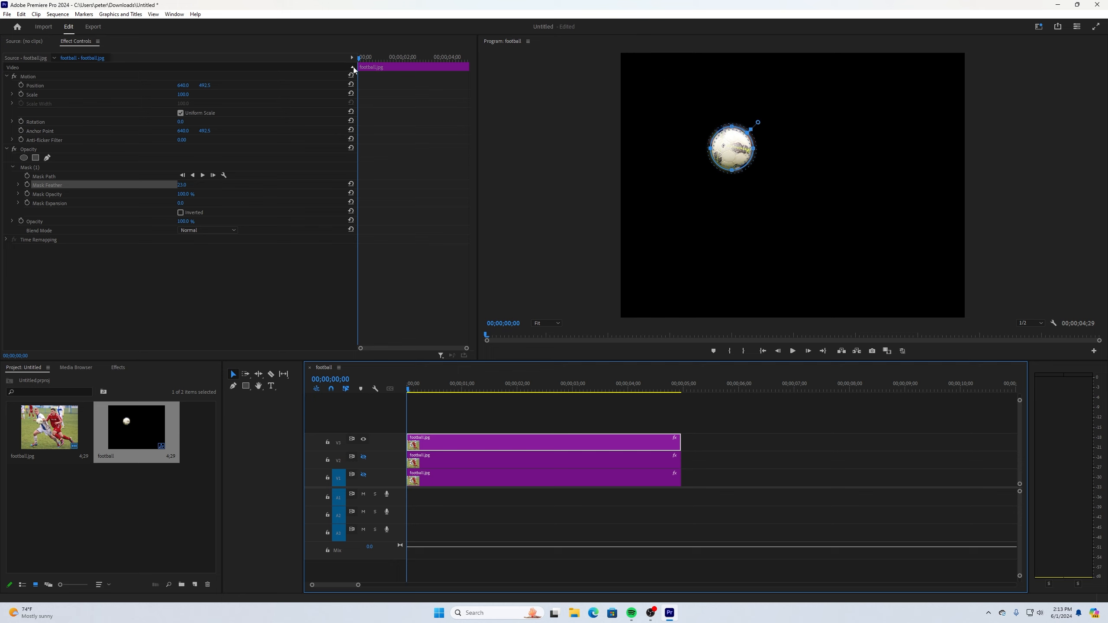
mouse_move(359, 58)
left_mouse_down()
mouse_move(376, 58)
mouse_move(341, 53)
left_mouse_up()
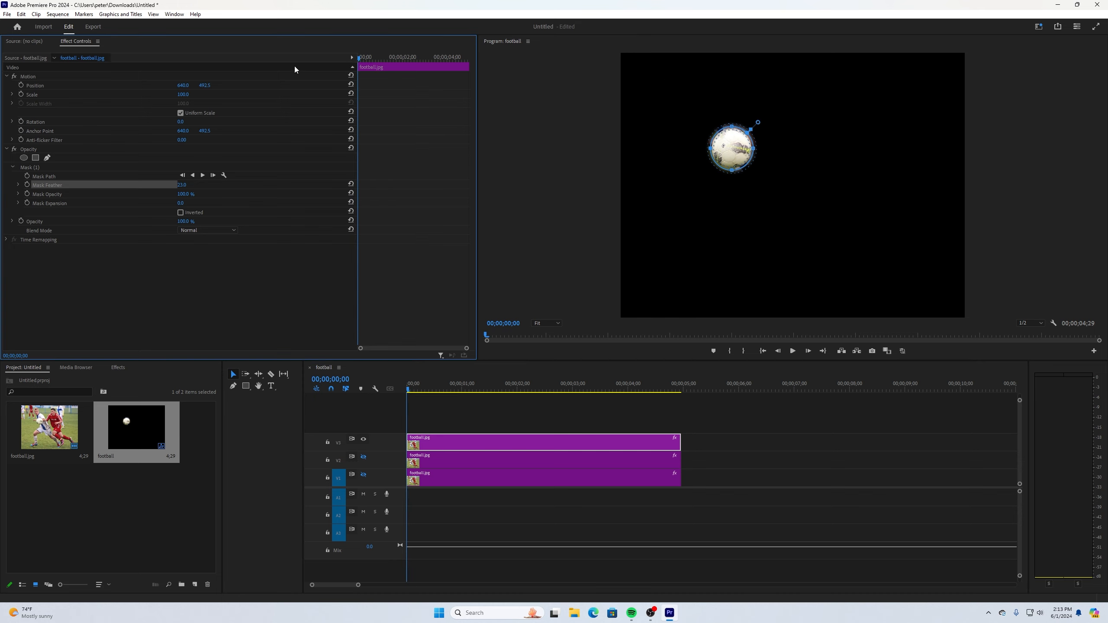
left_click(20, 93)
left_click_drag(360, 59, 474, 52)
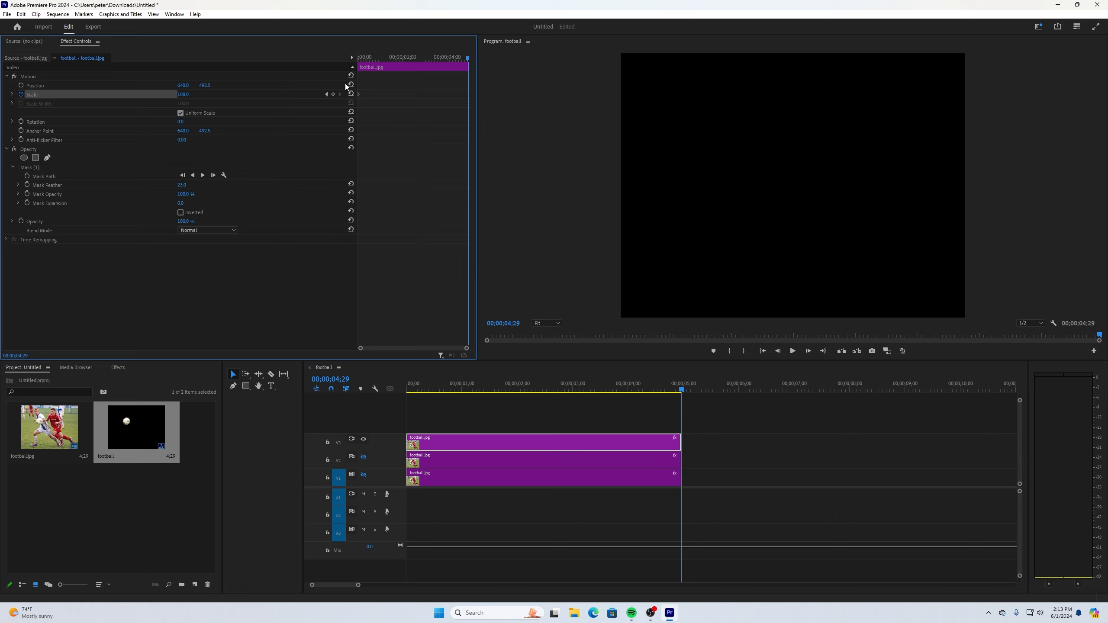
left_click(194, 94)
type("116")
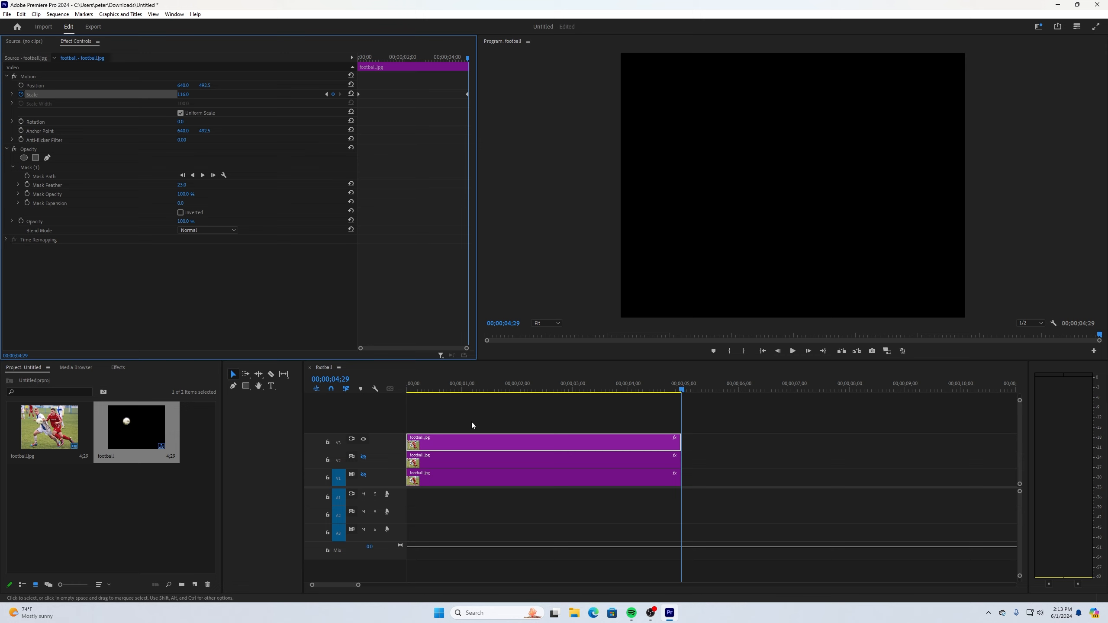
Step: Turn the V2 and V1 track outputs back on and play the three-layer sequence from the start
left_click_drag(681, 389, 455, 393)
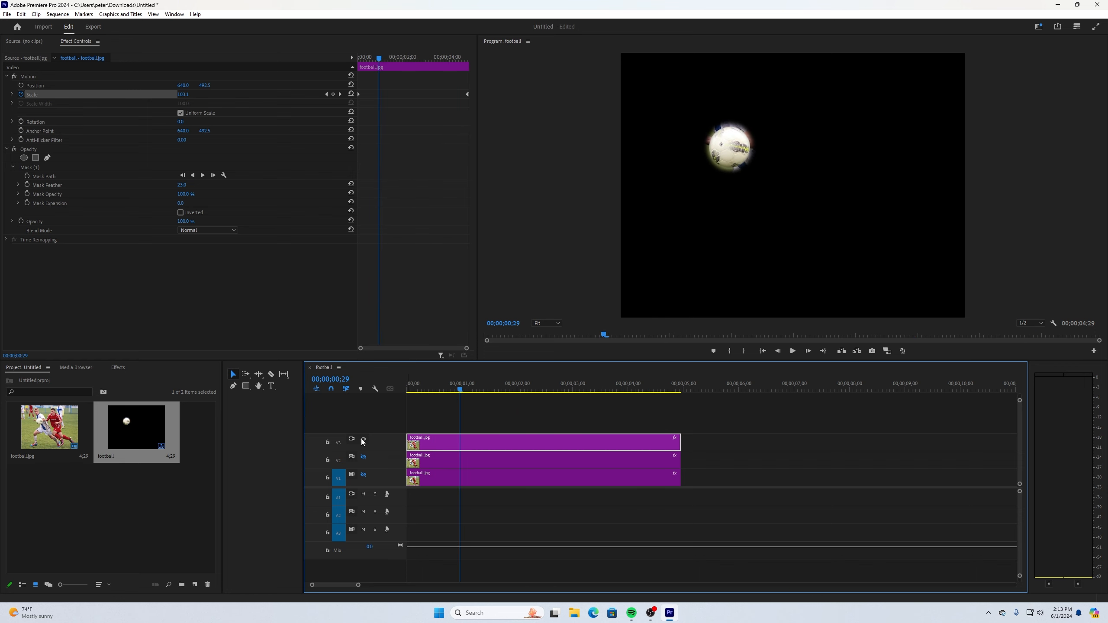
left_click(363, 457)
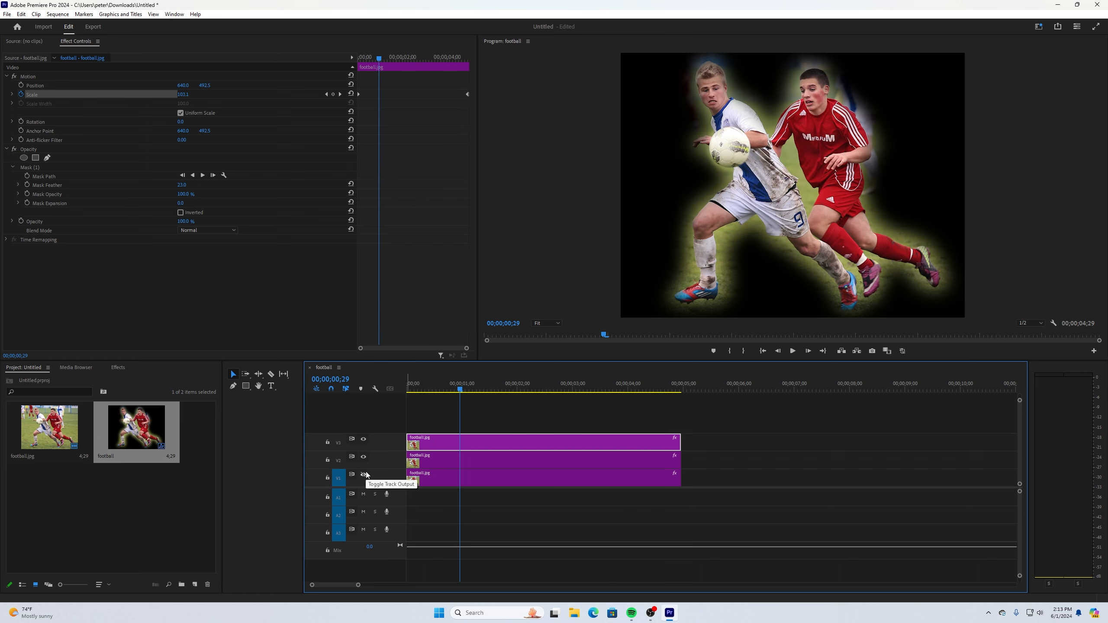
left_click(364, 474)
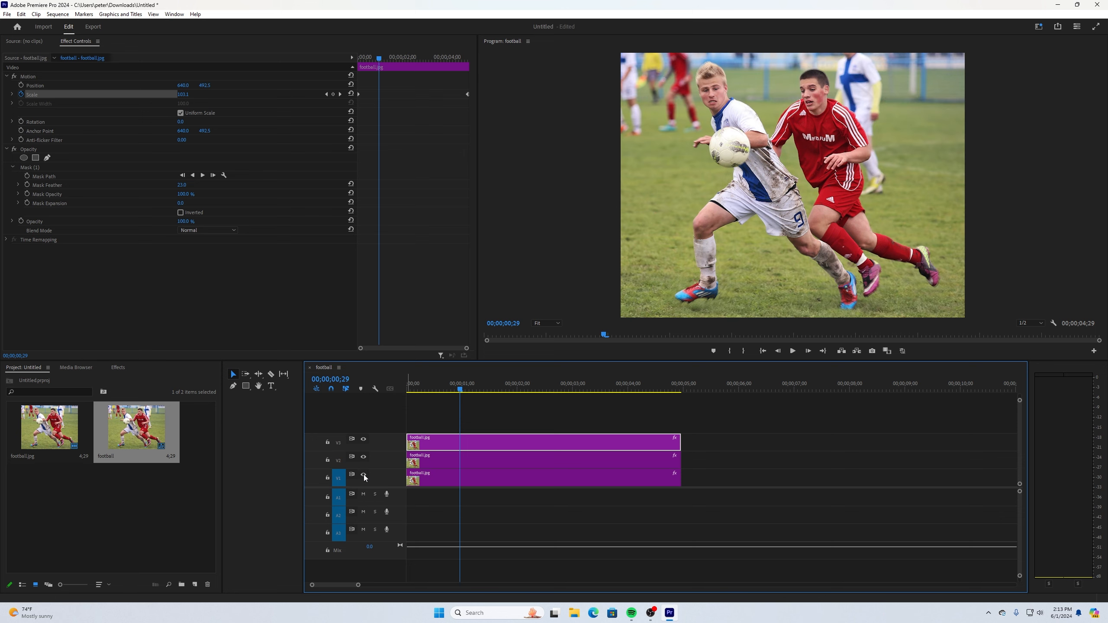
left_click_drag(459, 387, 347, 386)
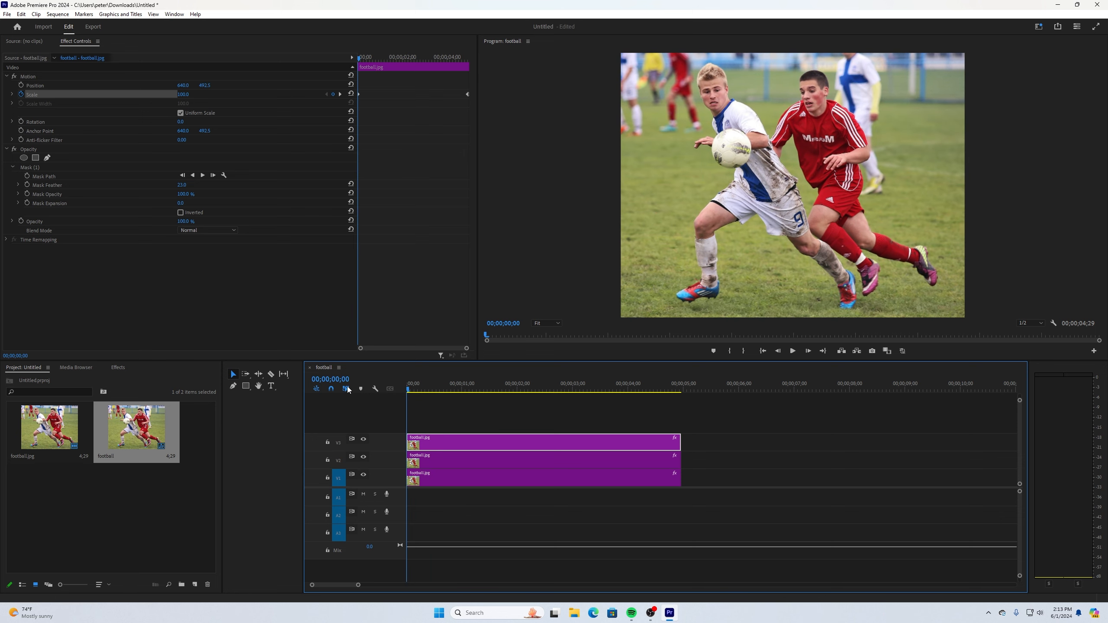
left_click(791, 353)
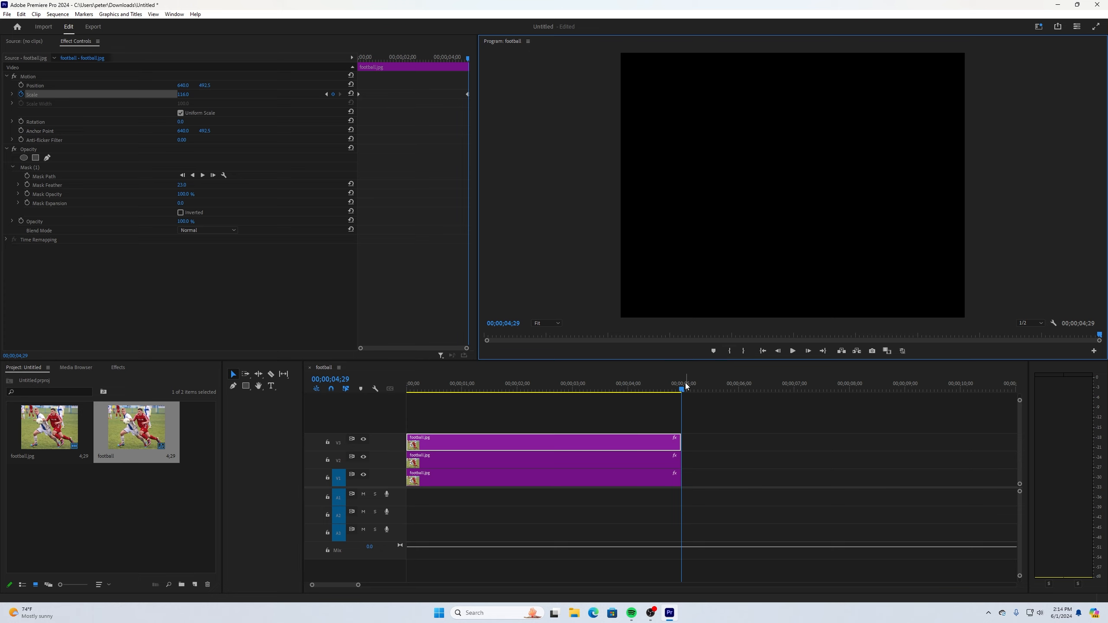
Step: Scrub back through the sequence to its start to examine how the ball, players and background scale against each other
left_click_drag(682, 387, 598, 397)
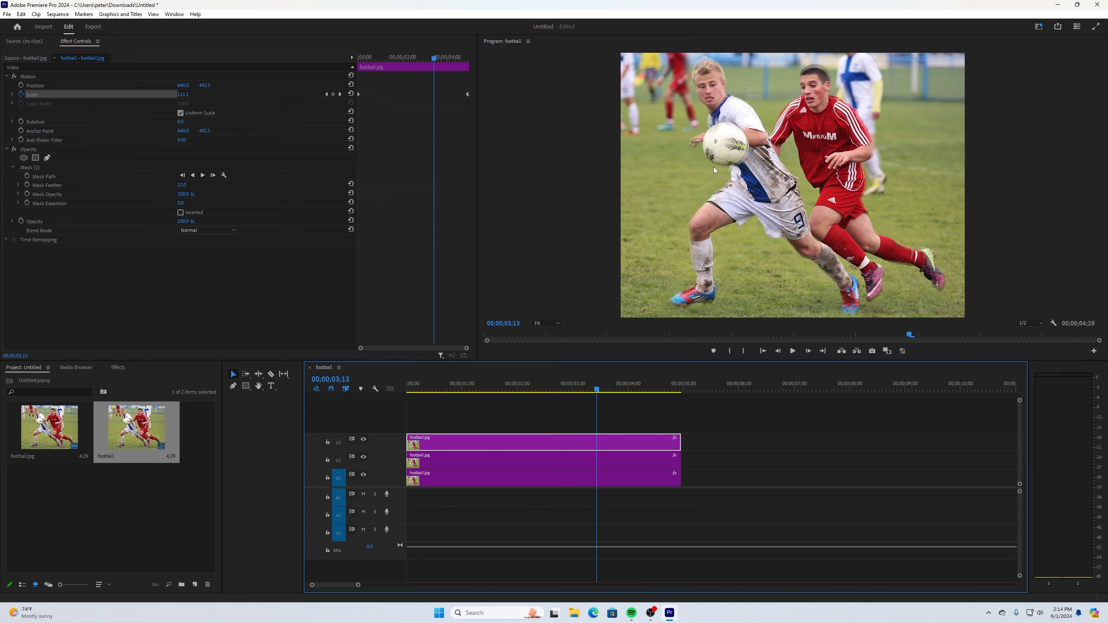
left_click_drag(598, 393, 392, 407)
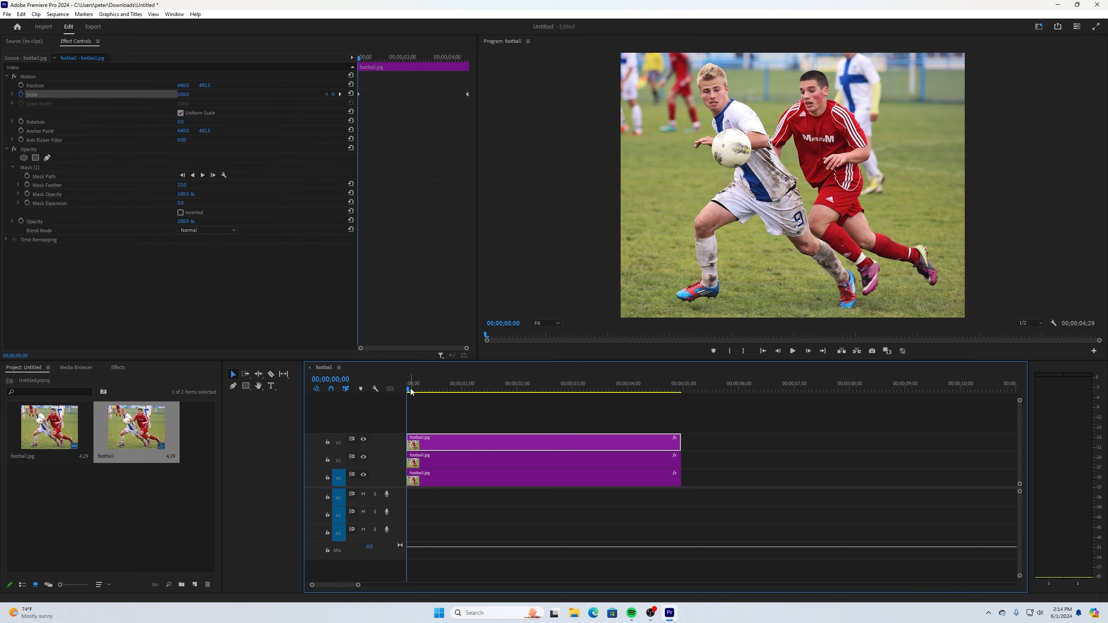
left_click_drag(411, 388, 384, 423)
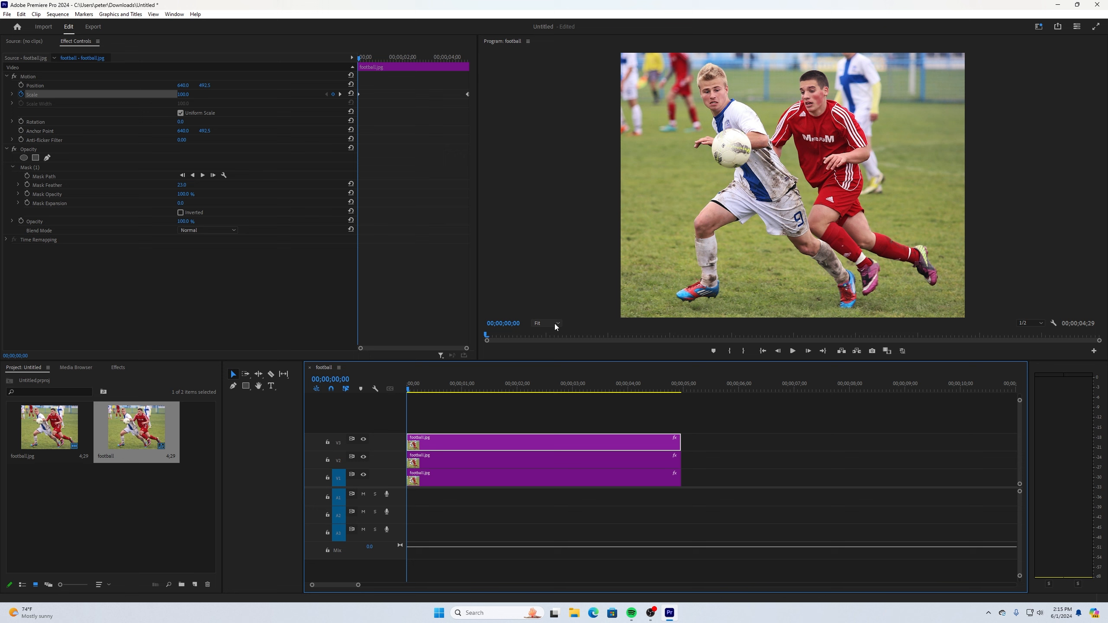